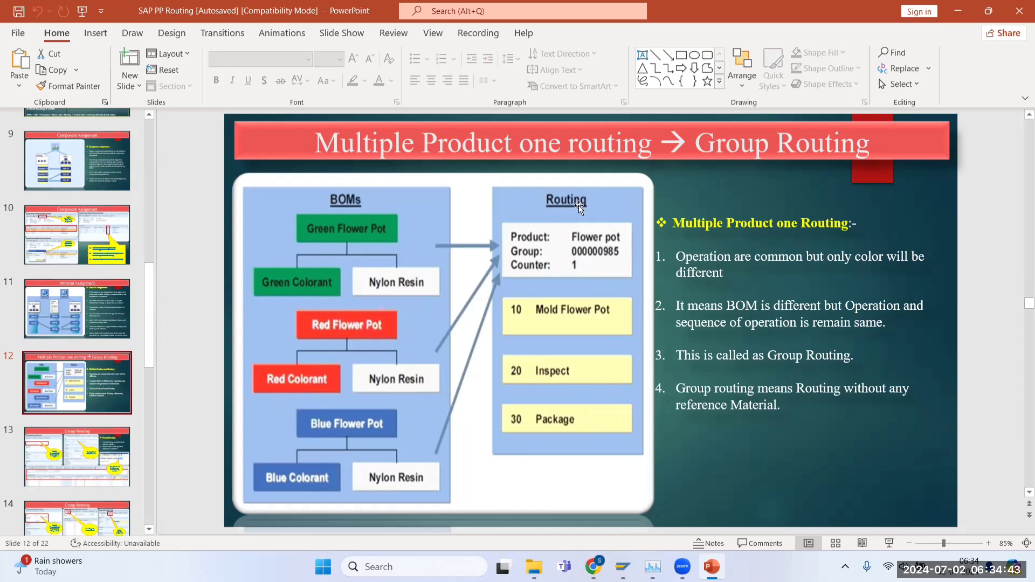
# Step: Leave the Group Routing slide and return to SAP's Display Routing header for group 50001720
pyautogui.hotkey('alt', 'Tab')
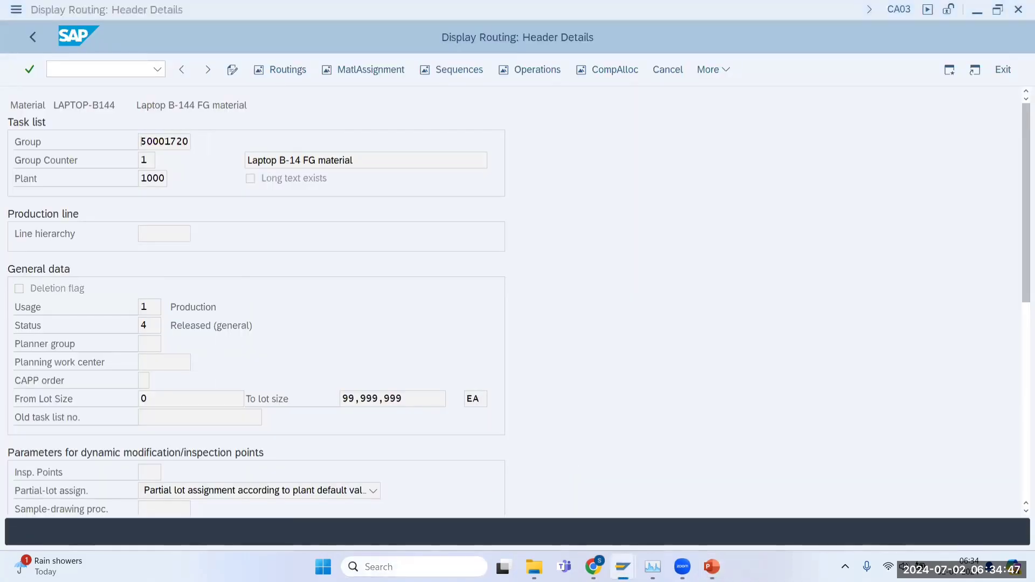
# Step: Search the Start menu for 'ex' and open the recent Excel workbook b15
pyautogui.moveTo(383, 549)
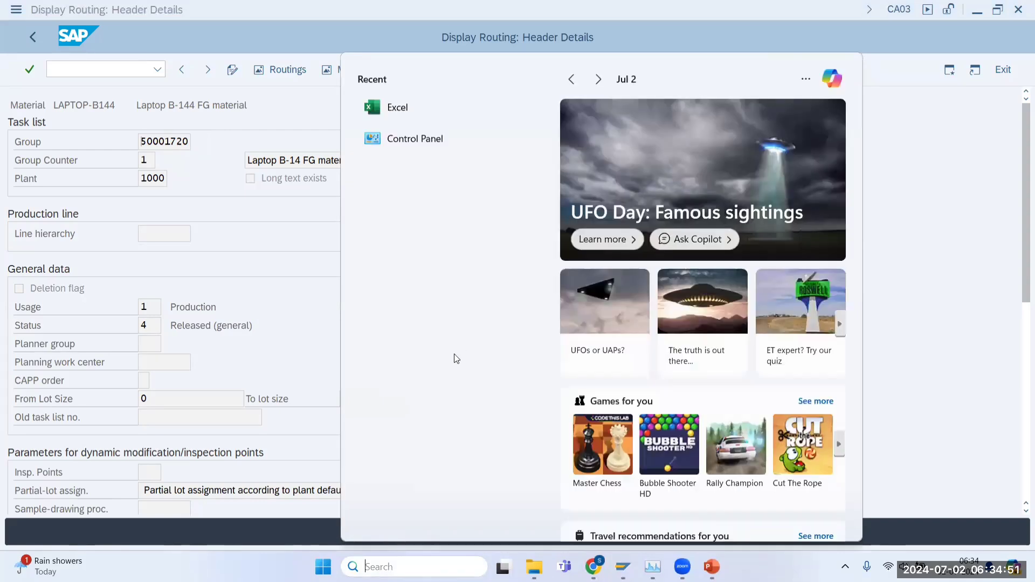
pyautogui.write('ex')
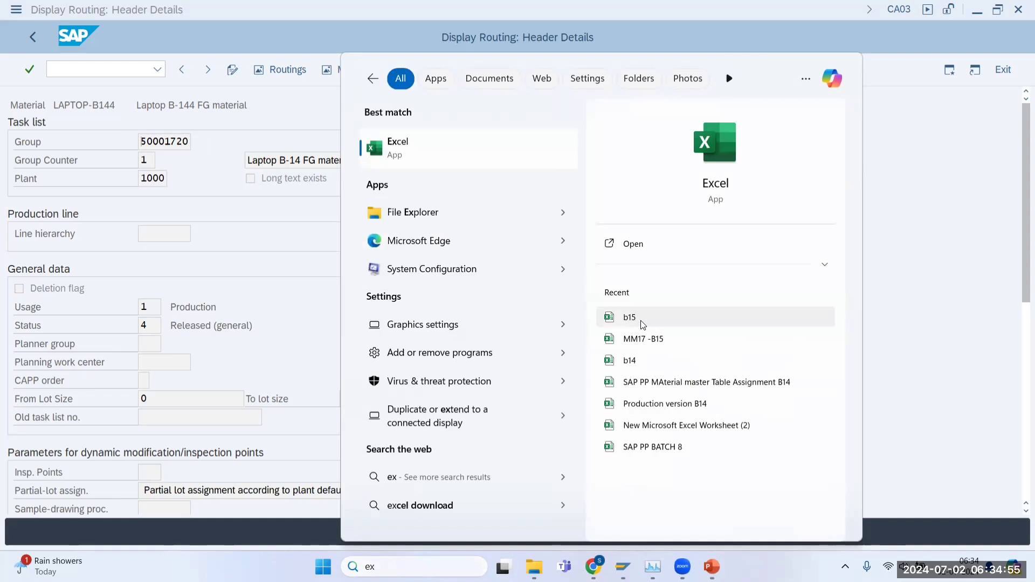
pyautogui.click(640, 320)
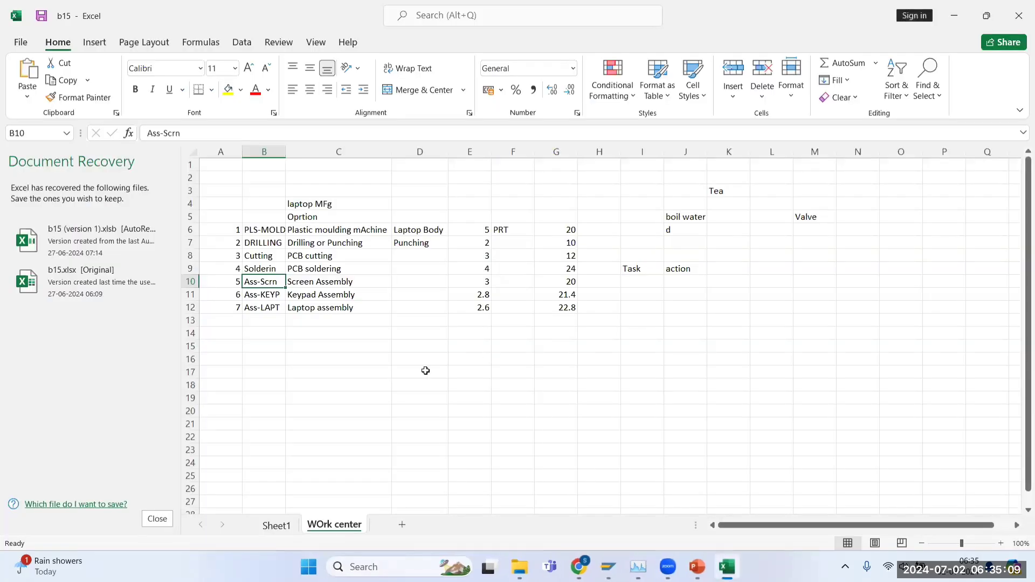
# Step: Dismiss the Document Recovery pane, keeping the recovered files for later
pyautogui.click(369, 387)
pyautogui.click(157, 519)
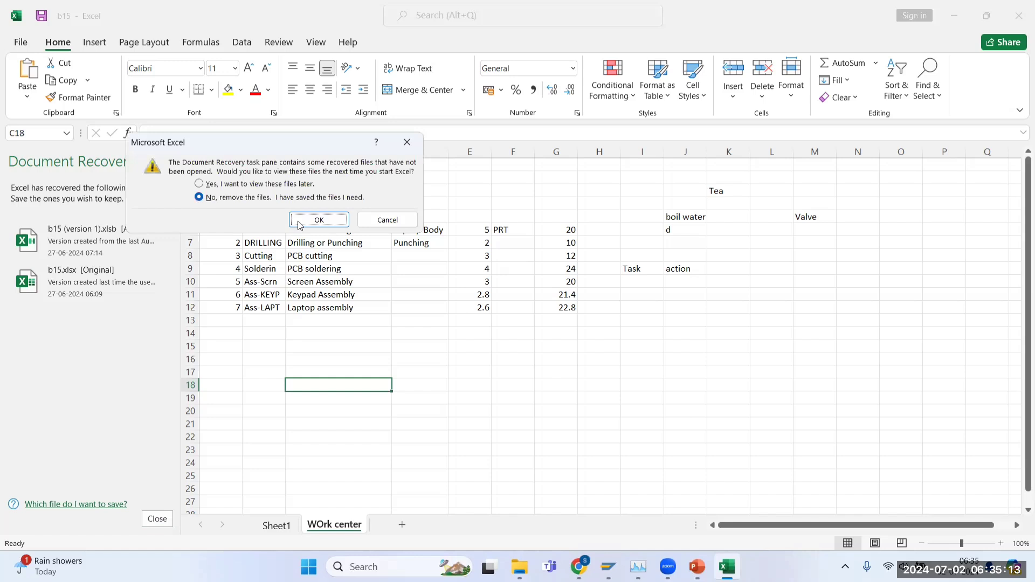
pyautogui.click(255, 184)
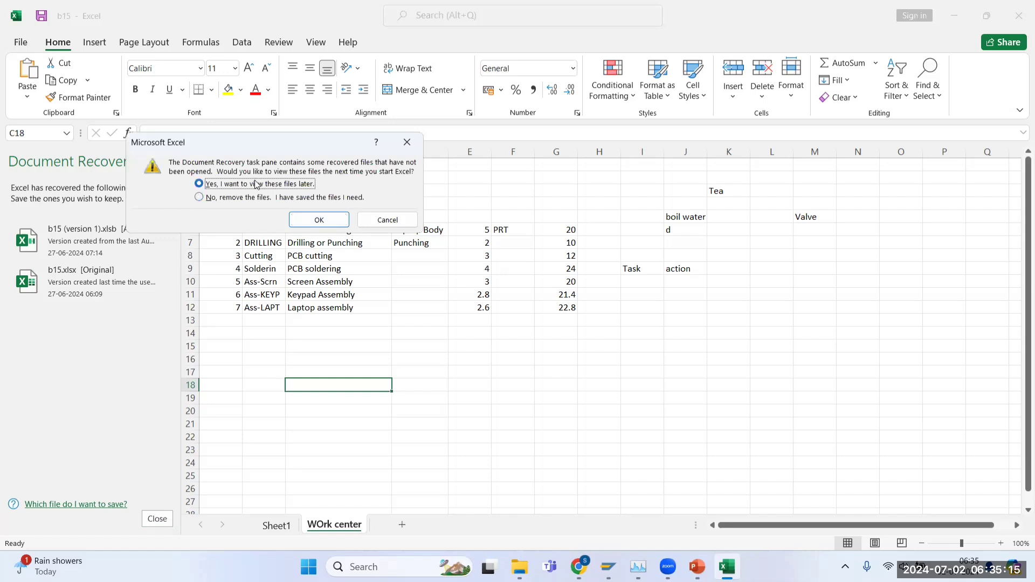
pyautogui.click(317, 220)
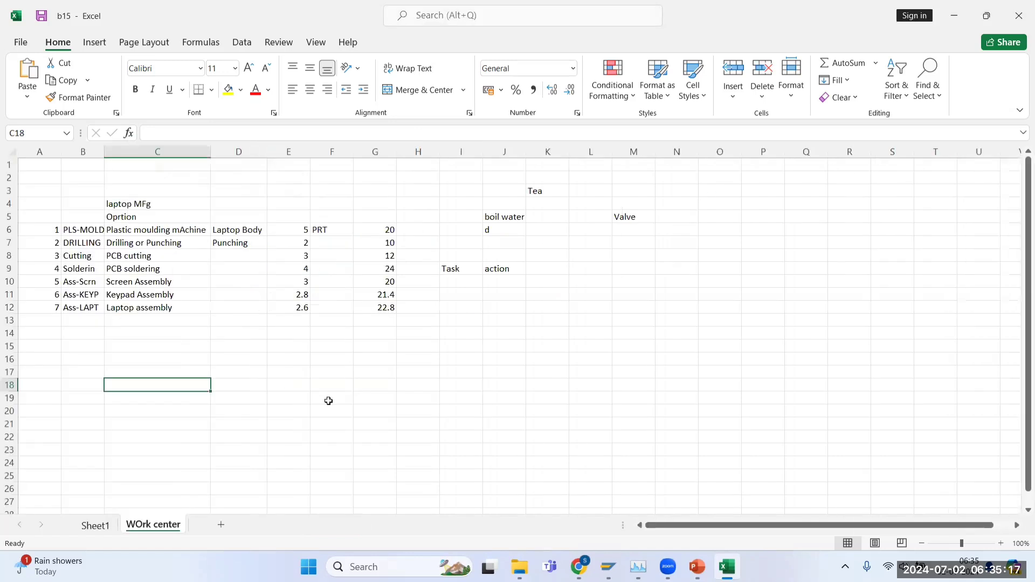
# Step: On a new sheet, enter Laptop B144 in C4 and Laptop B14 in C5, widening column C
pyautogui.click(221, 525)
pyautogui.click(135, 203)
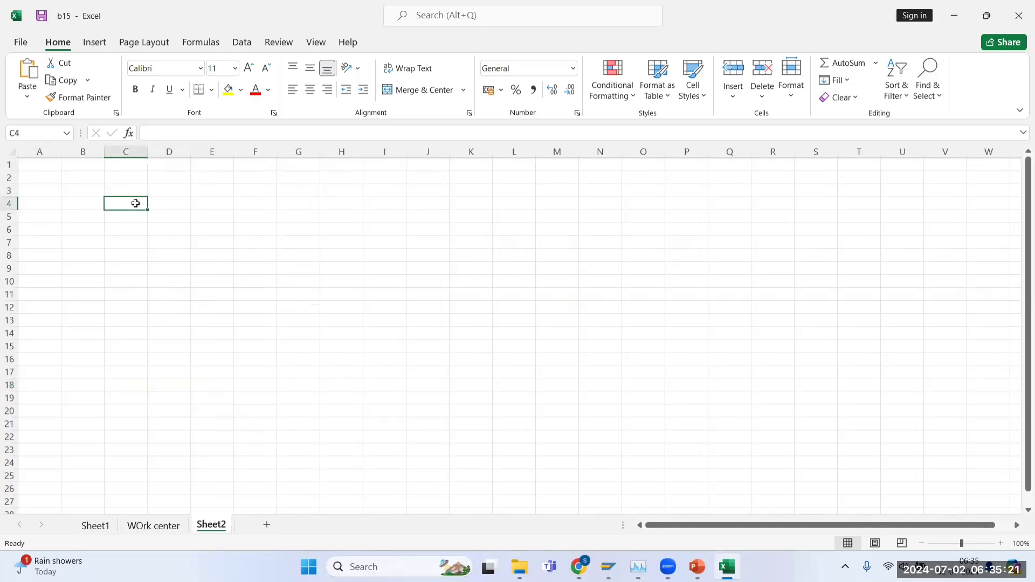
pyautogui.write('Laptop')
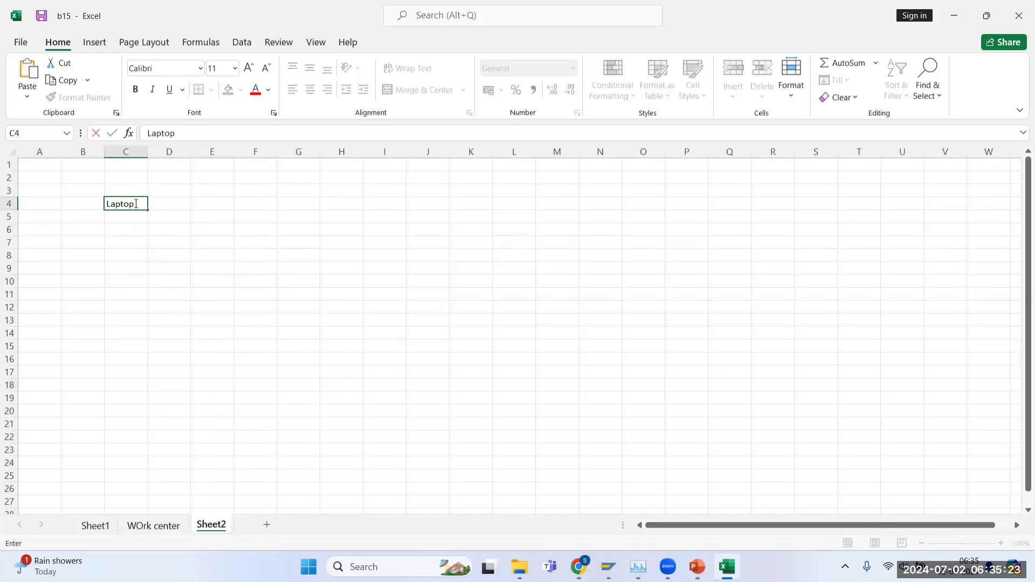
pyautogui.write(' B144')
pyautogui.click(133, 218)
pyautogui.write('L')
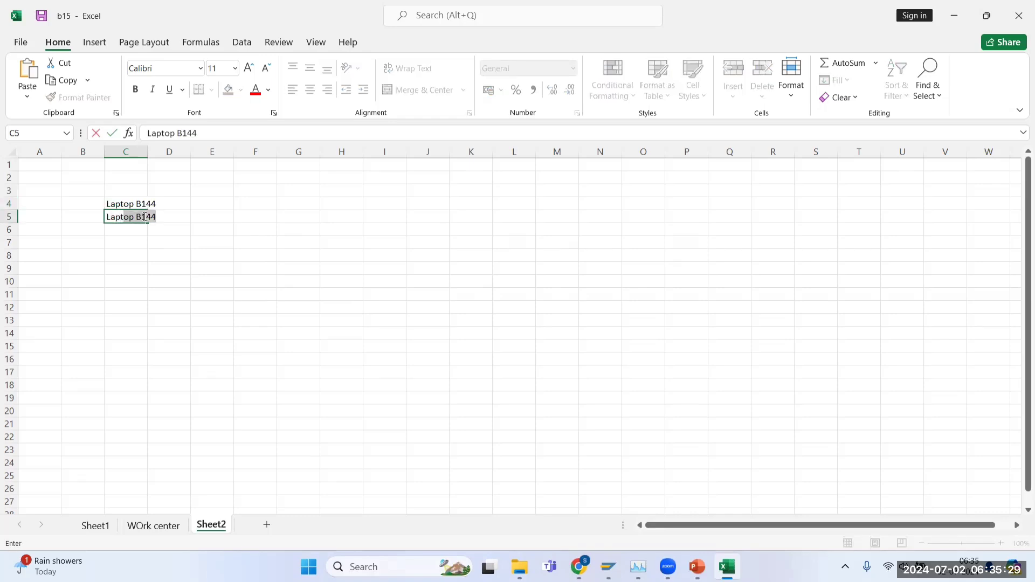
pyautogui.click(144, 217)
pyautogui.press('BackSpace')
pyautogui.click(171, 243)
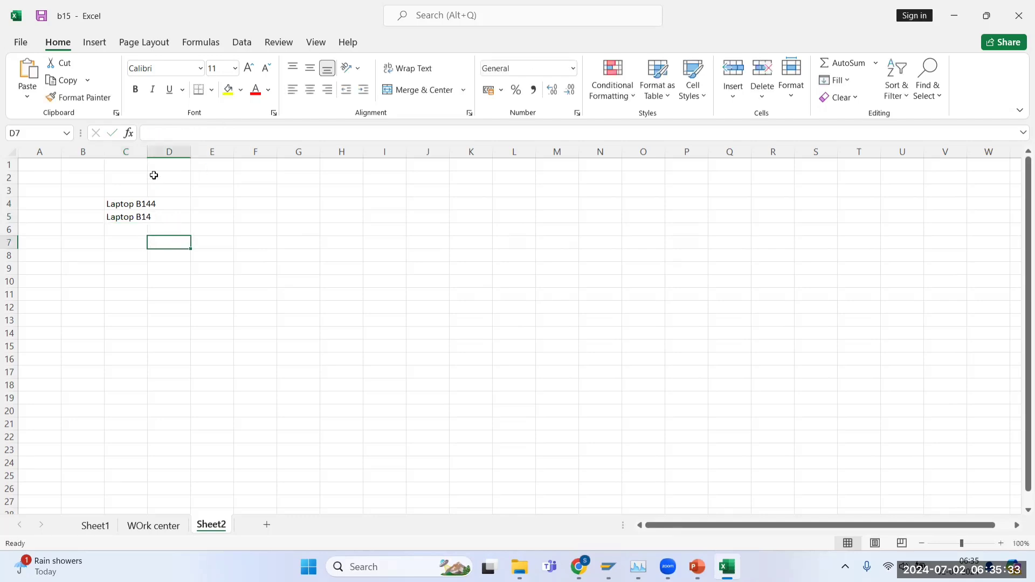
pyautogui.doubleClick(147, 151)
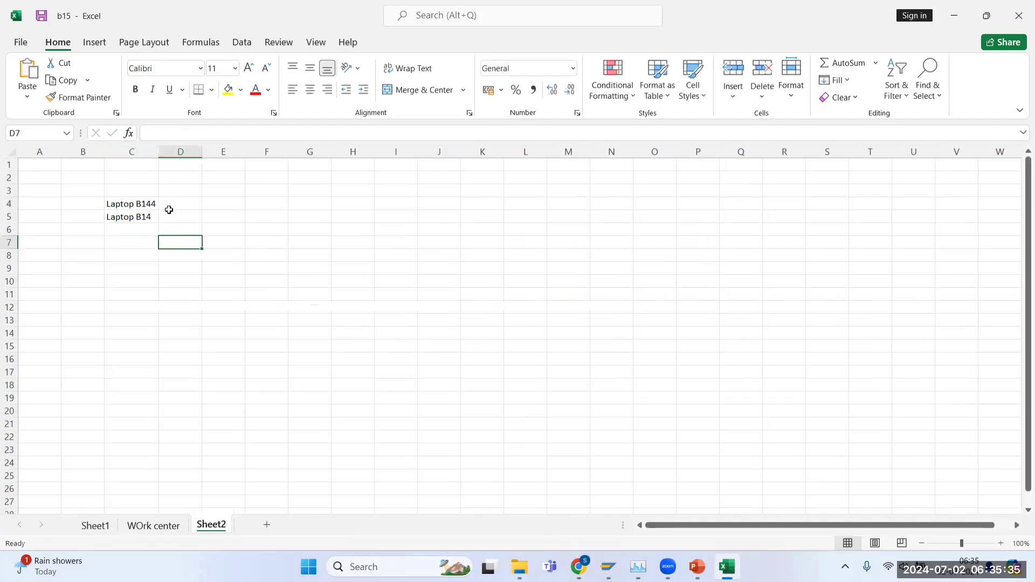
pyautogui.click(140, 229)
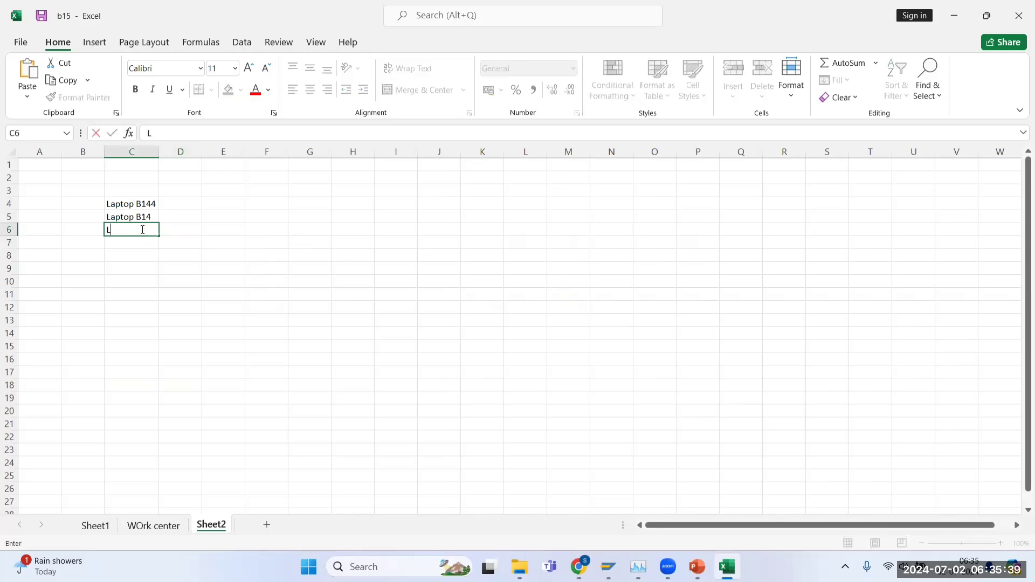
pyautogui.click(179, 193)
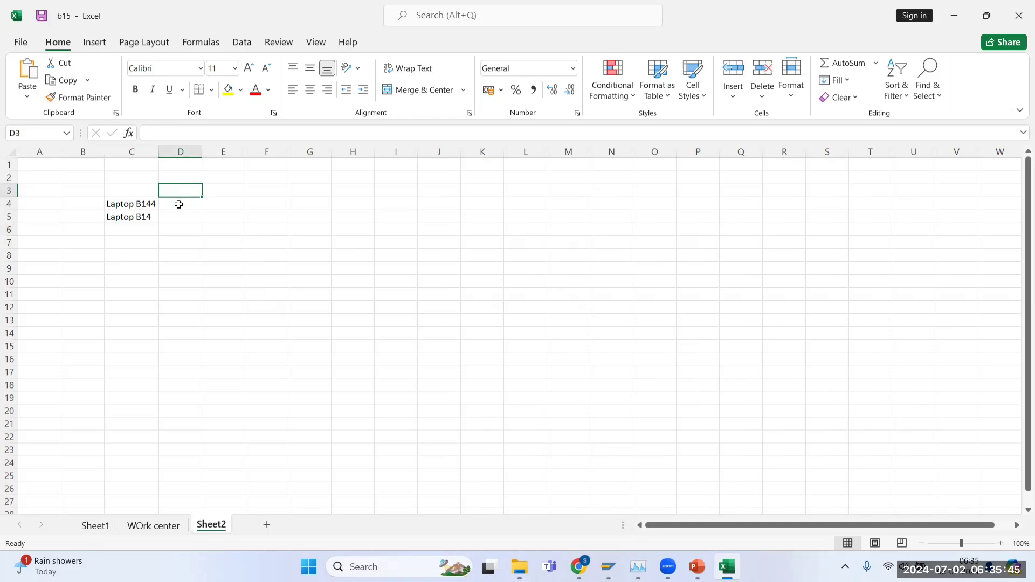
# Step: Add the heading 'Group Routing' in E3, widen column E, and return to SAP
pyautogui.click(208, 191)
pyautogui.write('G')
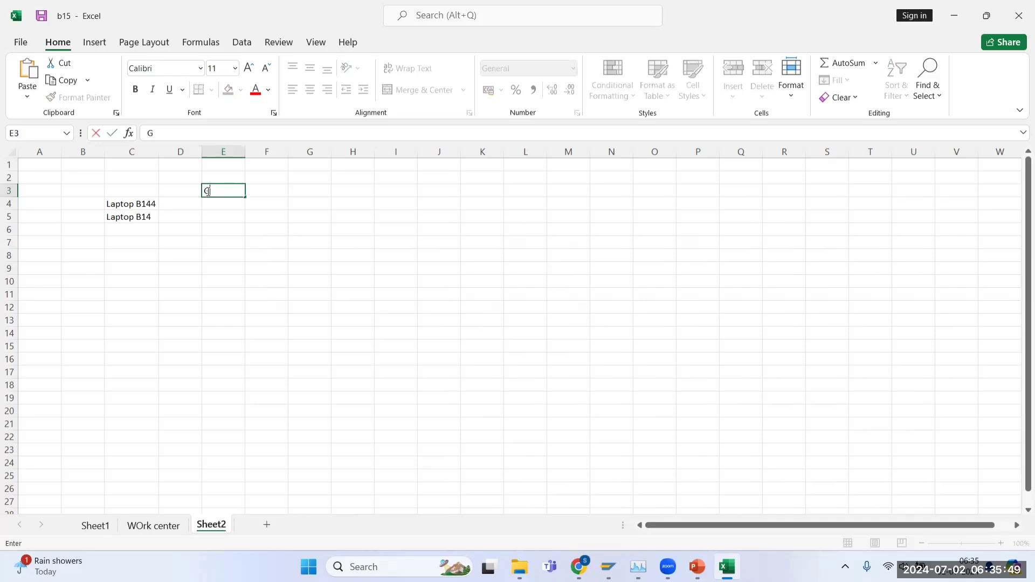
pyautogui.write('roup Routing')
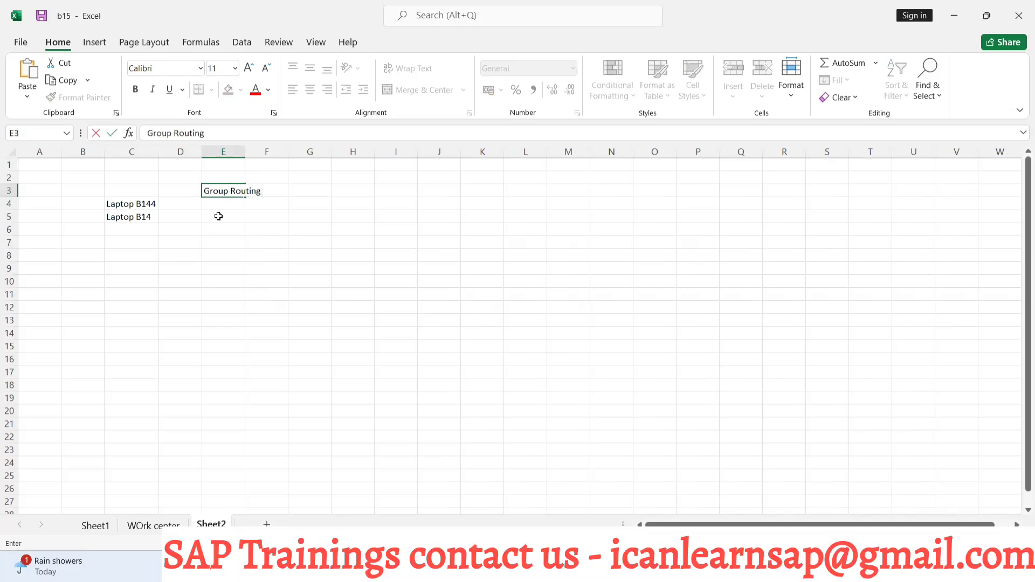
pyautogui.click(217, 216)
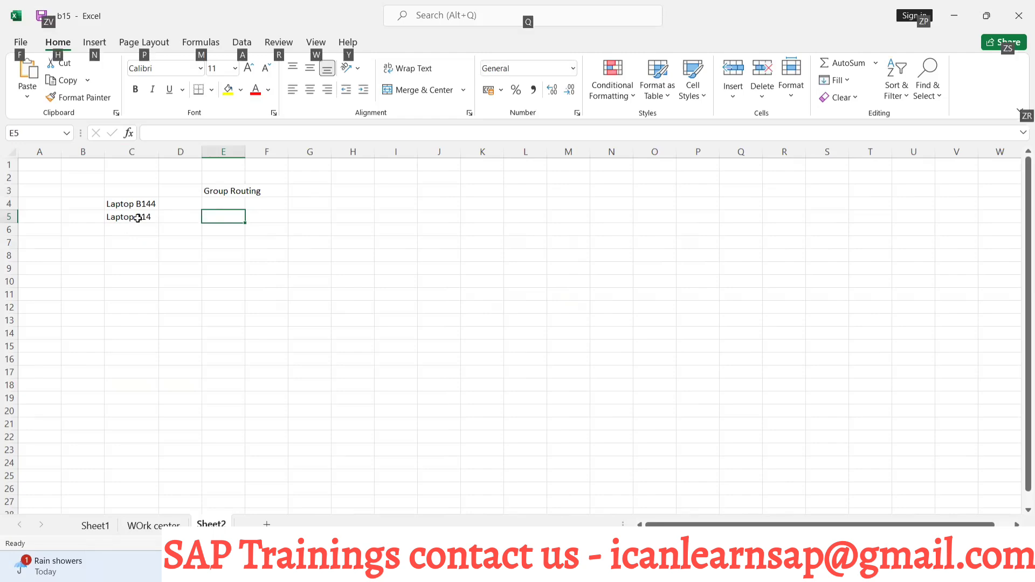
pyautogui.hotkey('alt', 'Tab')
pyautogui.hotkey('alt', 'Tab')
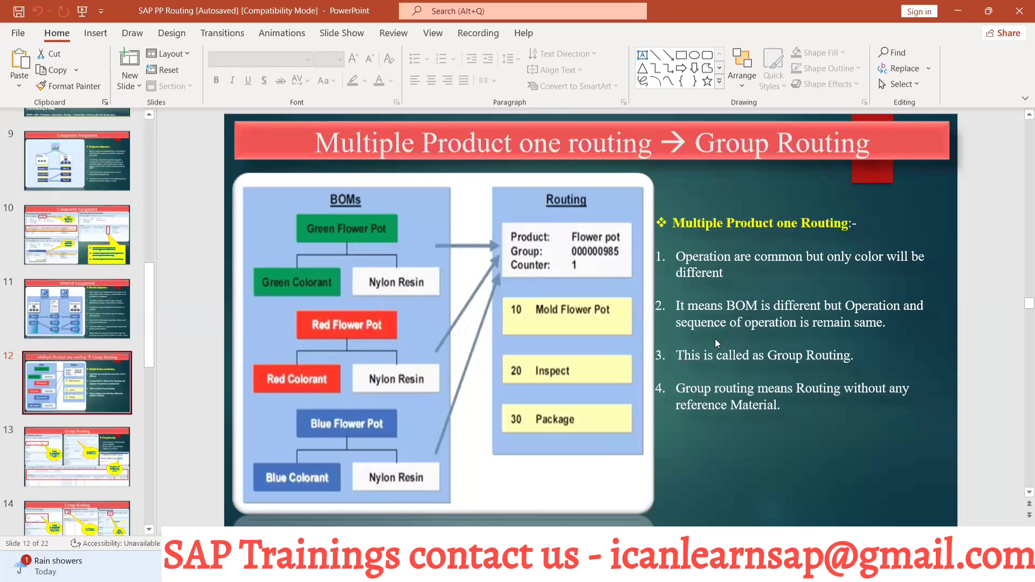
pyautogui.hotkey('alt', 'Tab')
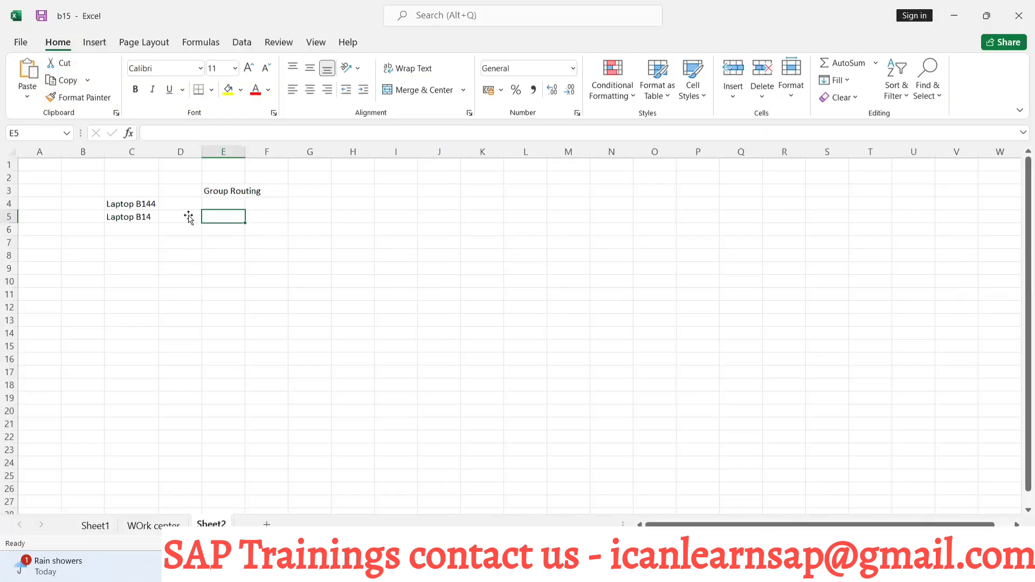
pyautogui.click(214, 204)
pyautogui.moveTo(246, 150); pyautogui.dragTo(245, 150)
pyautogui.hotkey('alt', 'Tab')
pyautogui.hotkey('alt', 'Tab')
pyautogui.hotkey('alt', 'Tab')
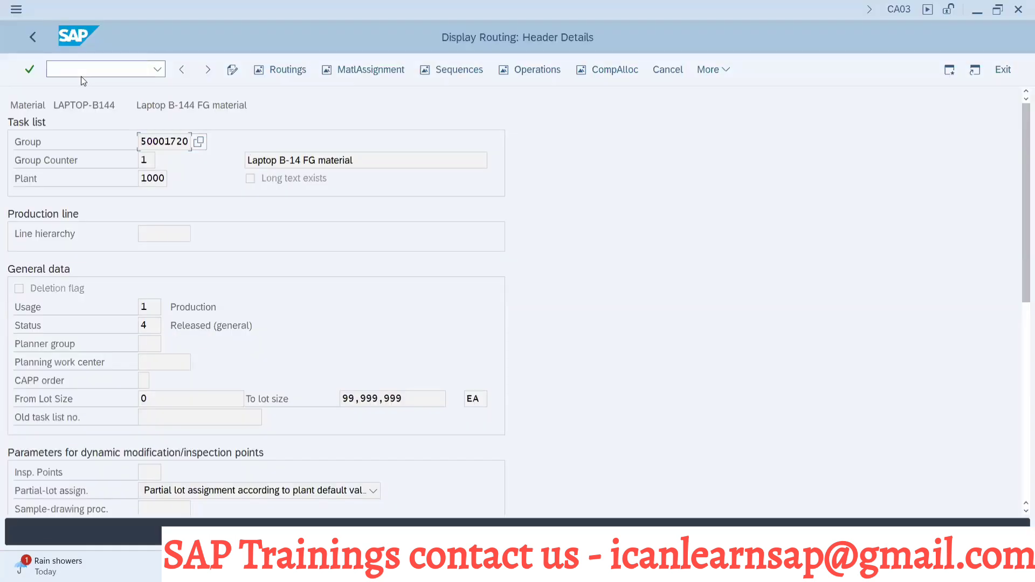
# Step: Start CA01 with the Material field cleared and go to the empty routing header overview
pyautogui.click(81, 76)
pyautogui.write('/nca01')
pyautogui.press('Return')
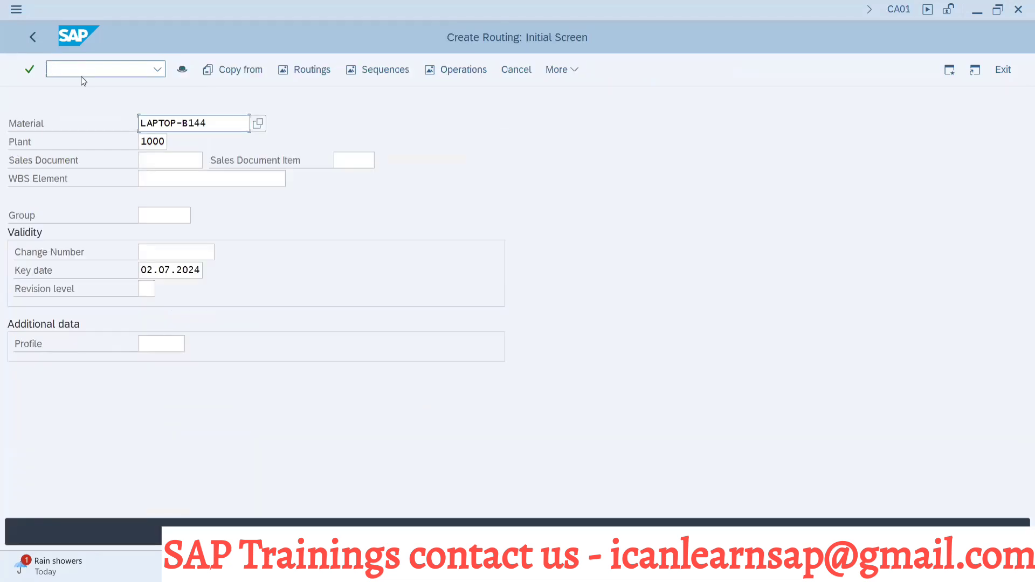
pyautogui.click(209, 125)
pyautogui.press('BackSpace')
pyautogui.press('BackSpace')
pyautogui.press('BackSpace')
pyautogui.press('BackSpace')
pyautogui.press('BackSpace')
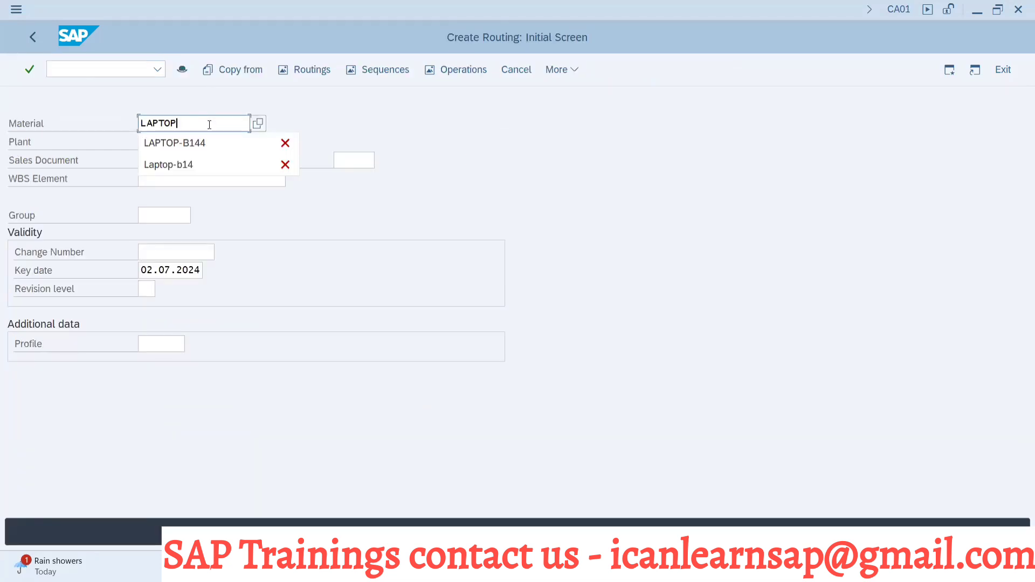
pyautogui.press('BackSpace')
pyautogui.press('BackSpace')
pyautogui.press('BackSpace')
pyautogui.press('BackSpace')
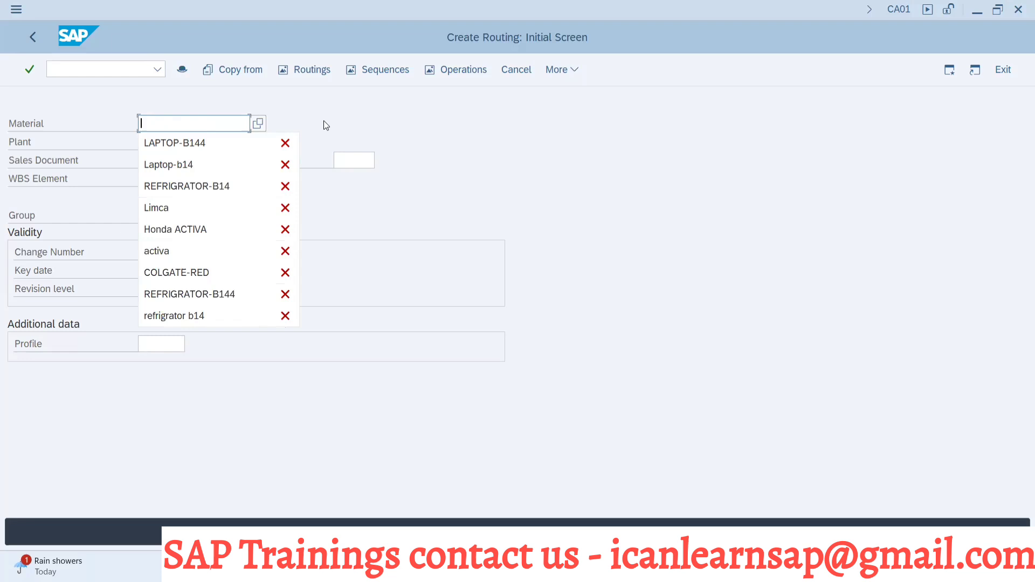
pyautogui.click(324, 120)
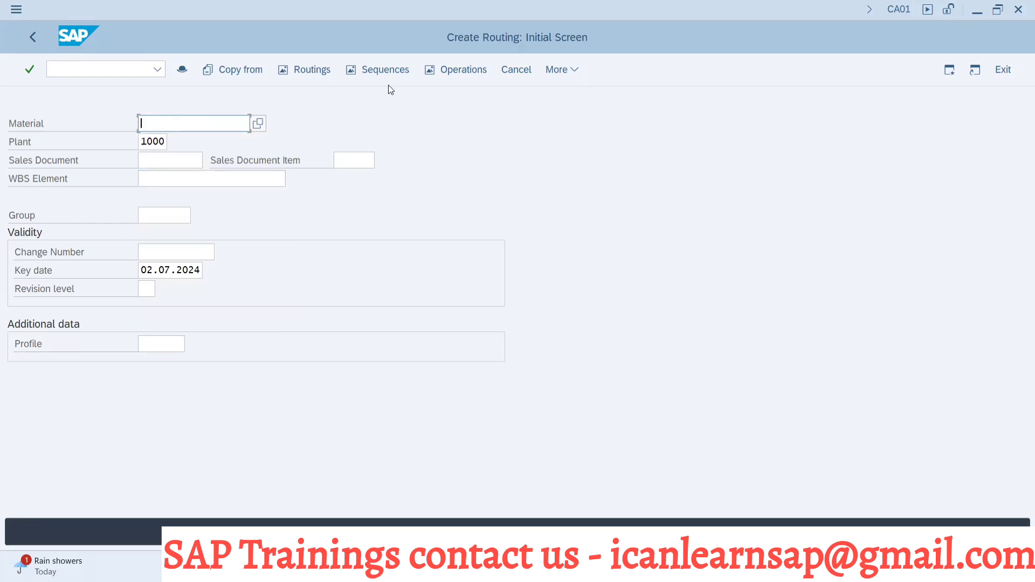
pyautogui.click(461, 70)
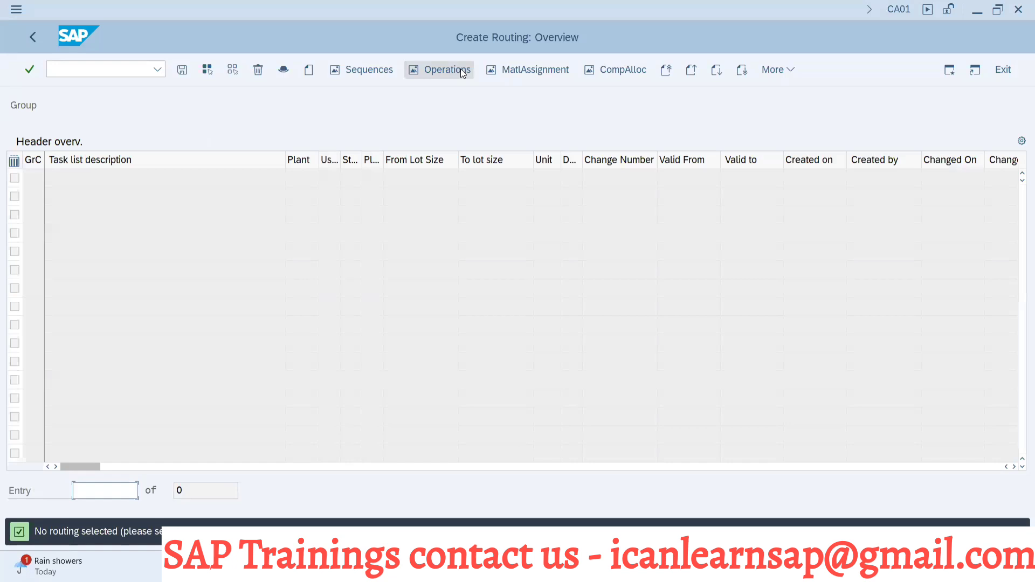
# Step: Set the new routing header to usage 1, status 4 and lot size unit EA
pyautogui.click(309, 71)
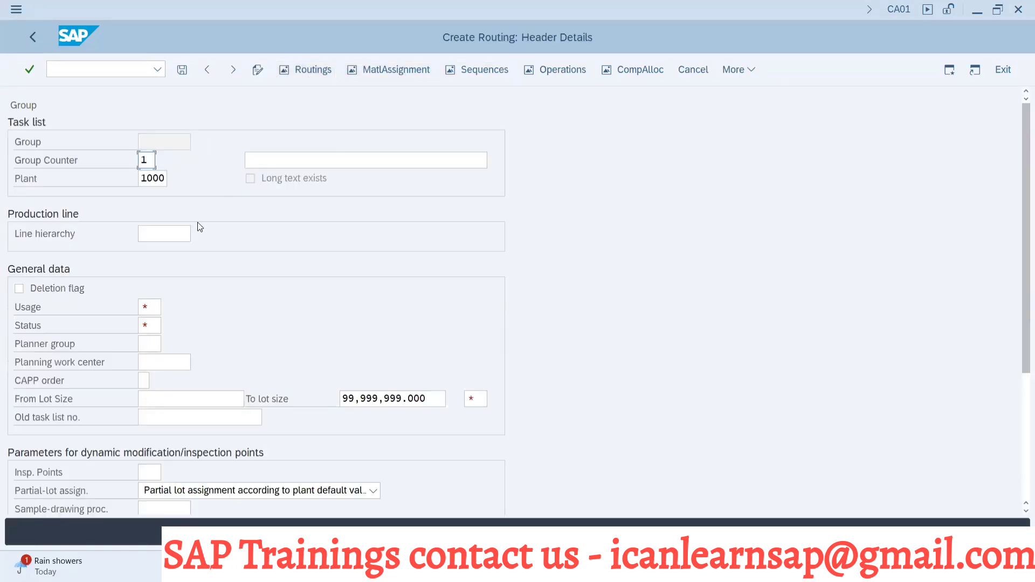
pyautogui.click(150, 307)
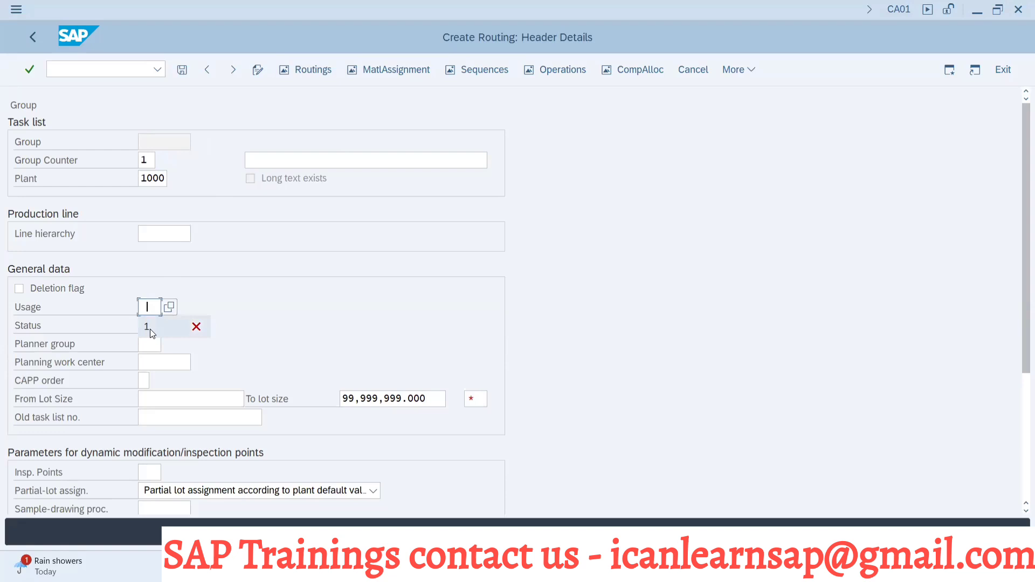
pyautogui.write('1')
pyautogui.click(150, 326)
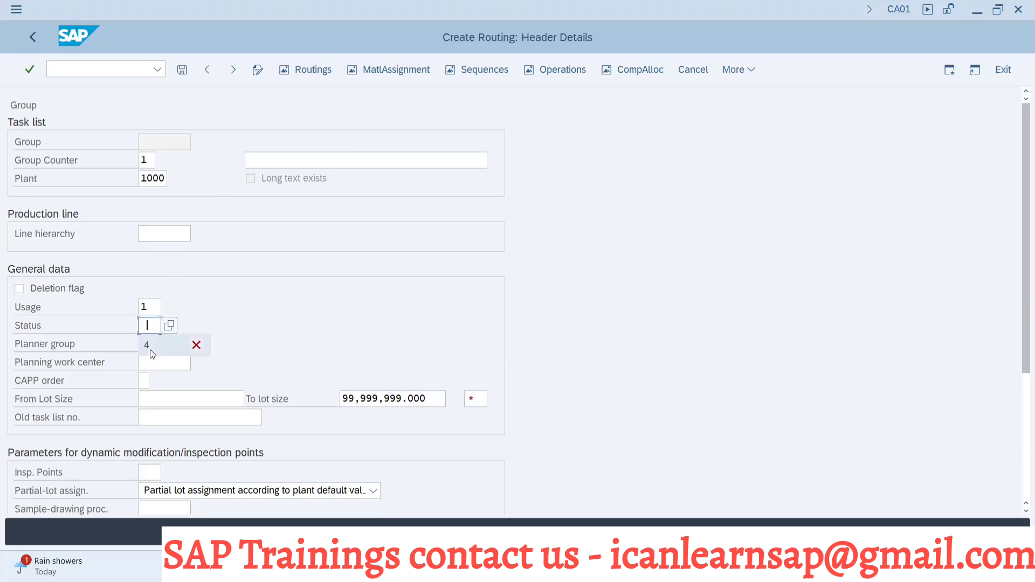
pyautogui.click(150, 349)
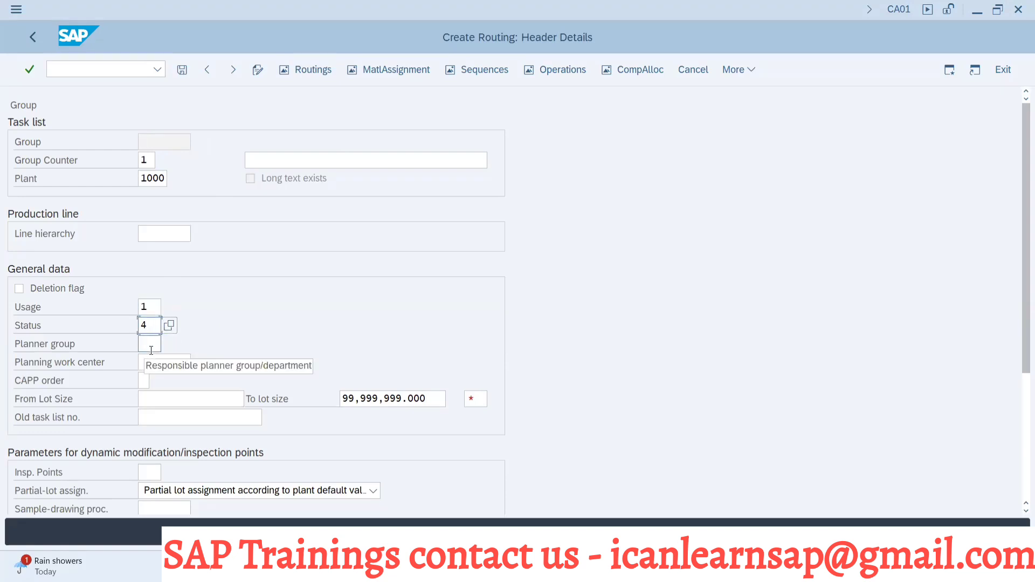
pyautogui.click(548, 68)
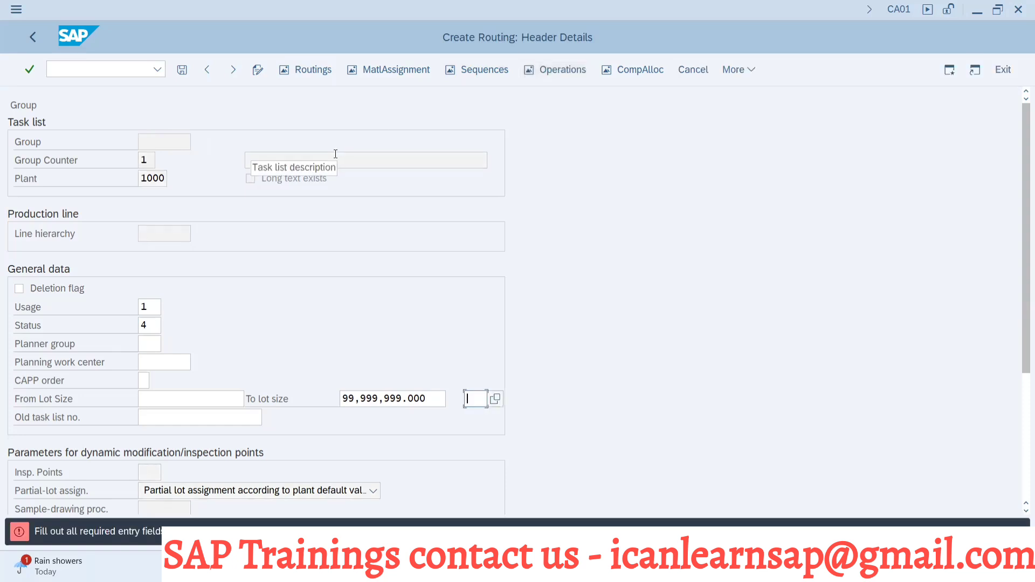
pyautogui.write('E')
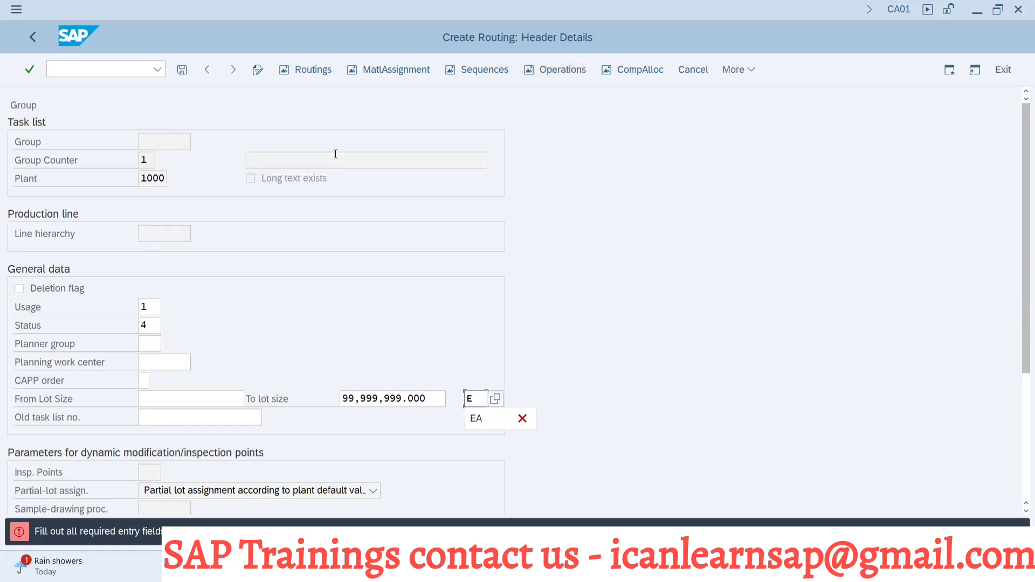
pyautogui.write('A')
pyautogui.press('Return')
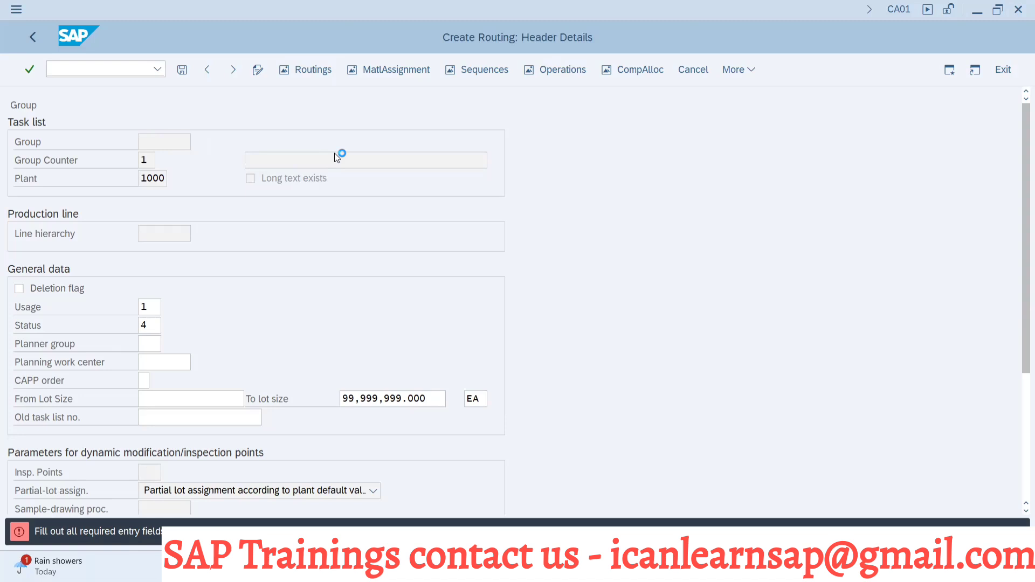
pyautogui.click(109, 202)
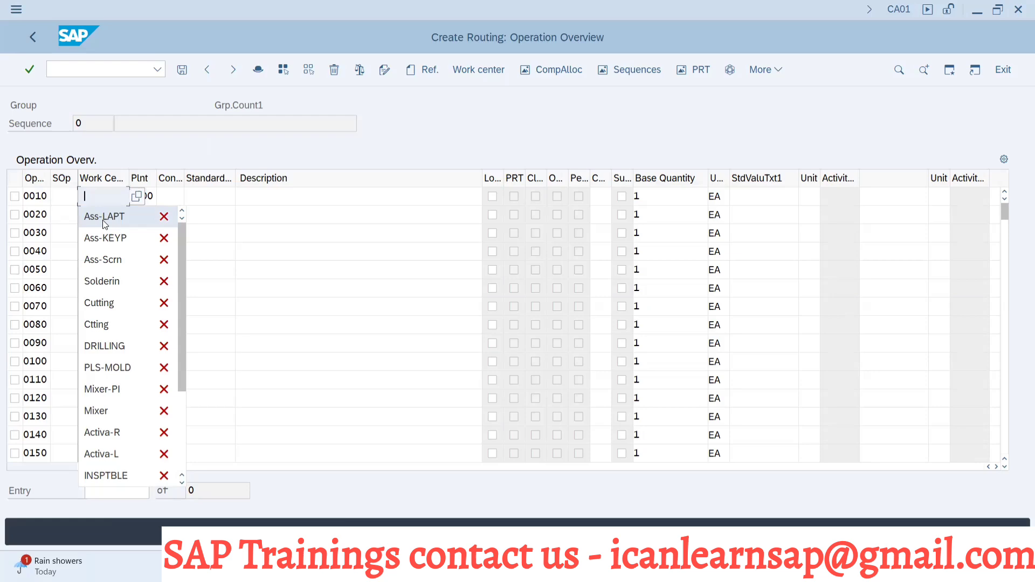
pyautogui.hotkey('alt', 'Tab')
pyautogui.hotkey('alt', 'Tab')
pyautogui.hotkey('alt', 'Tab')
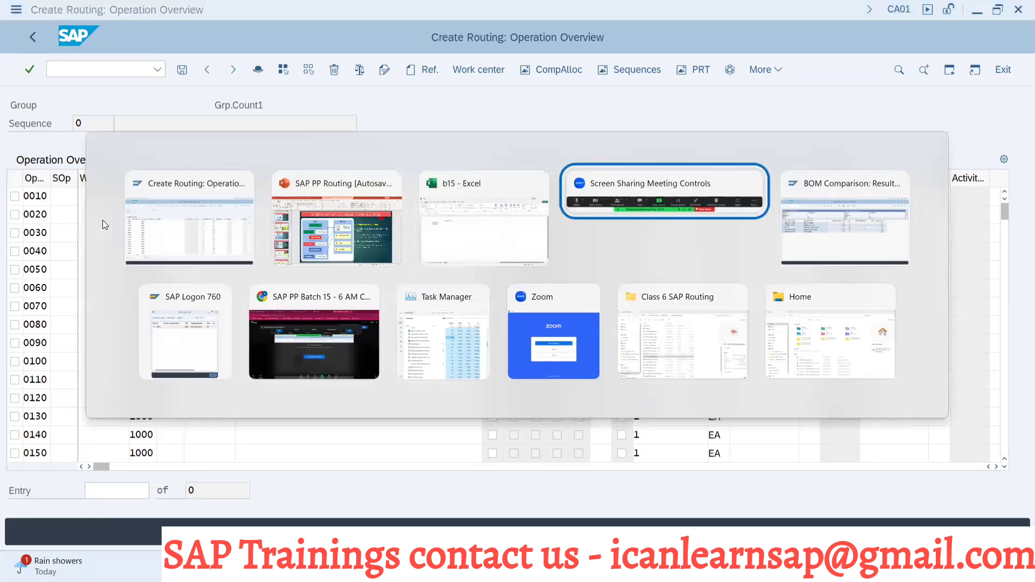
# Step: In CA03, copy work centers PLS-MOLD through ASS-LAPT from LAPTOP-B144's routing
pyautogui.hotkey('alt', 'Tab')
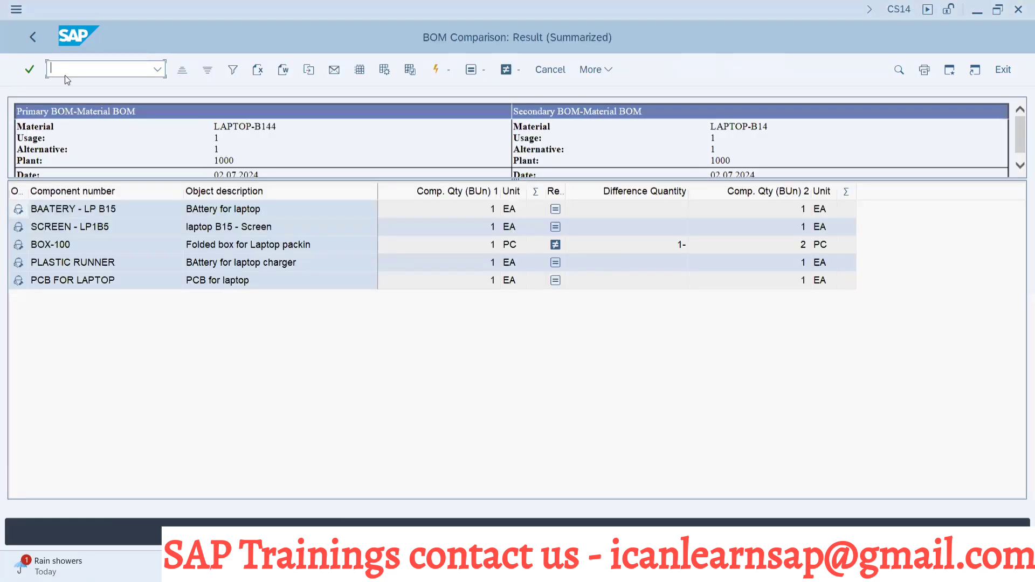
pyautogui.write('/nca03')
pyautogui.press('Return')
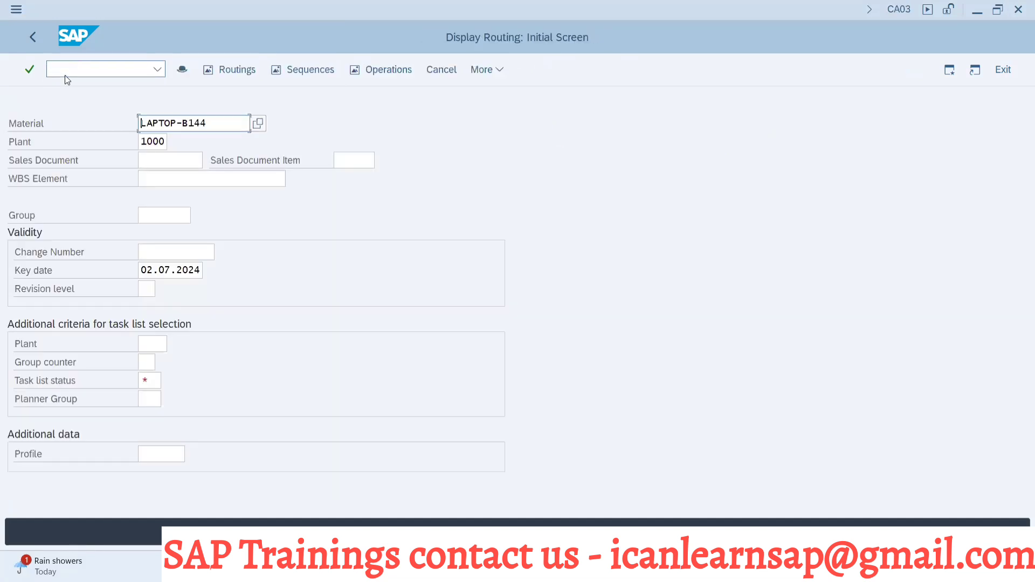
pyautogui.press('Return')
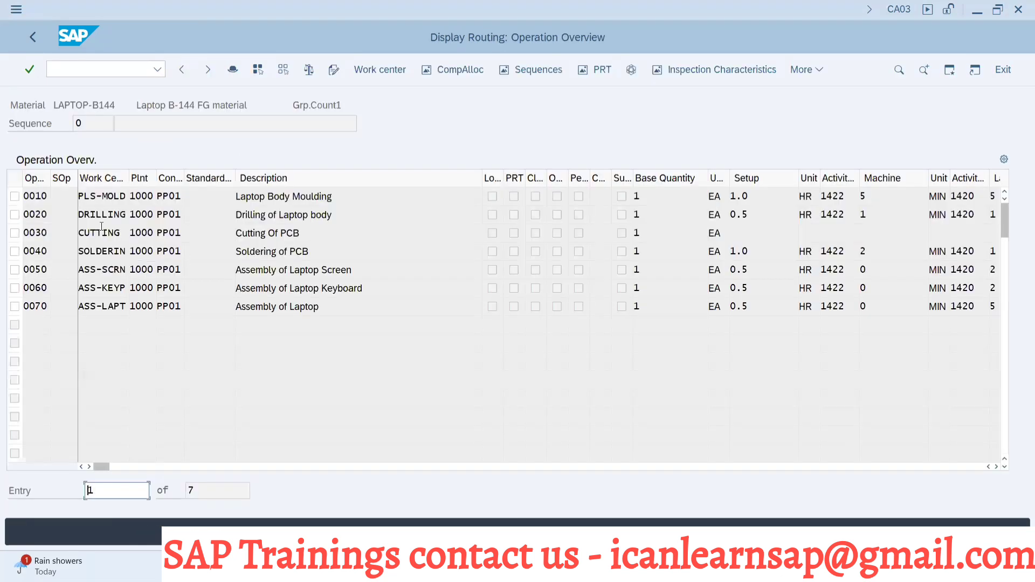
pyautogui.click(95, 197)
pyautogui.moveTo(80, 193); pyautogui.dragTo(120, 305)
pyautogui.hotkey('ctrl', 'c')
pyautogui.hotkey('alt', 'Tab')
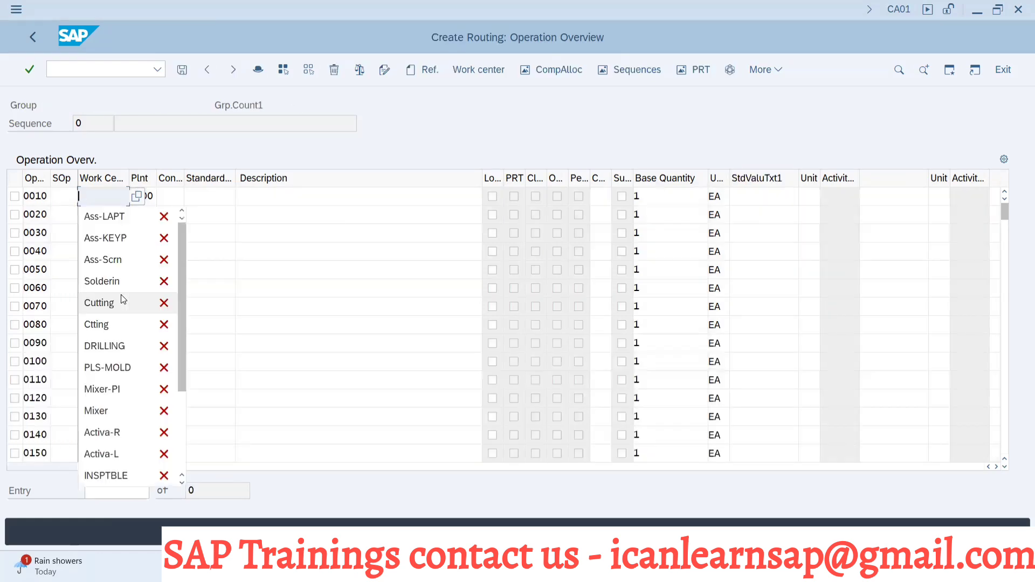
# Step: Paste the work centers into operations 0010–0070 and give operation 0010 a 1.0 setup time
pyautogui.hotkey('ctrl', 'v')
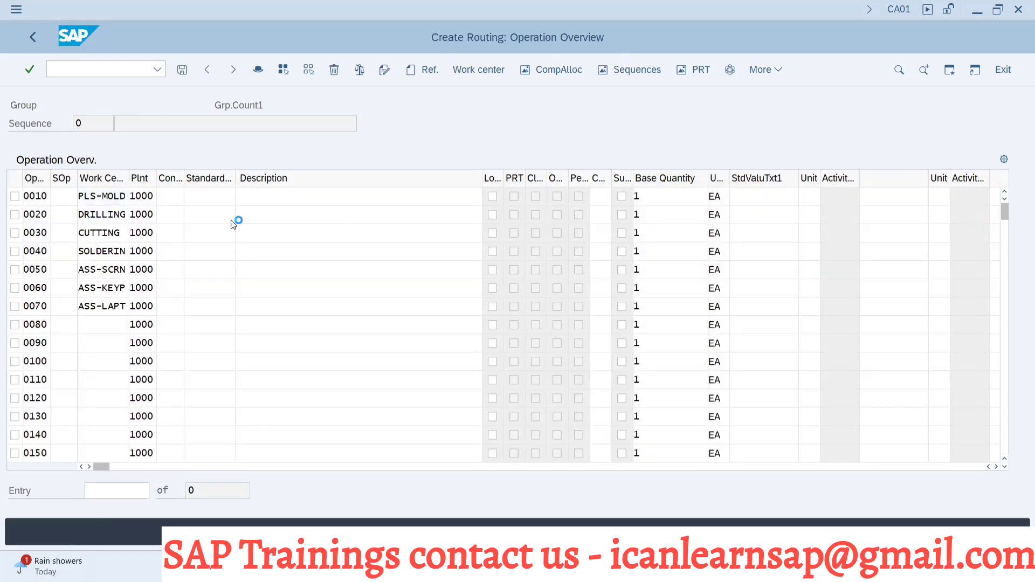
pyautogui.press('Return')
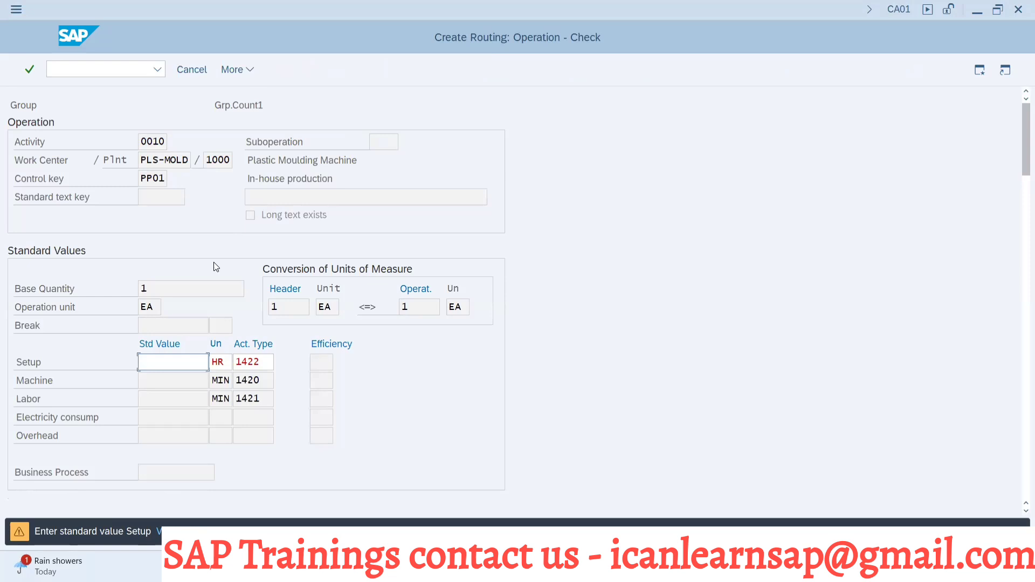
pyautogui.write('5')
pyautogui.press('Return')
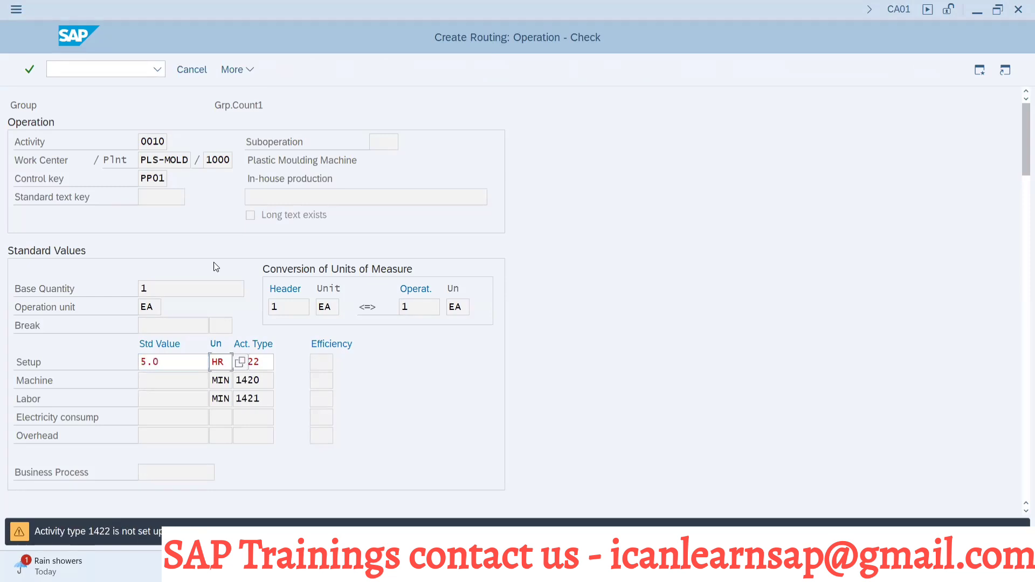
pyautogui.click(180, 362)
pyautogui.press('BackSpace')
pyautogui.press('BackSpace')
pyautogui.press('BackSpace')
pyautogui.write('1')
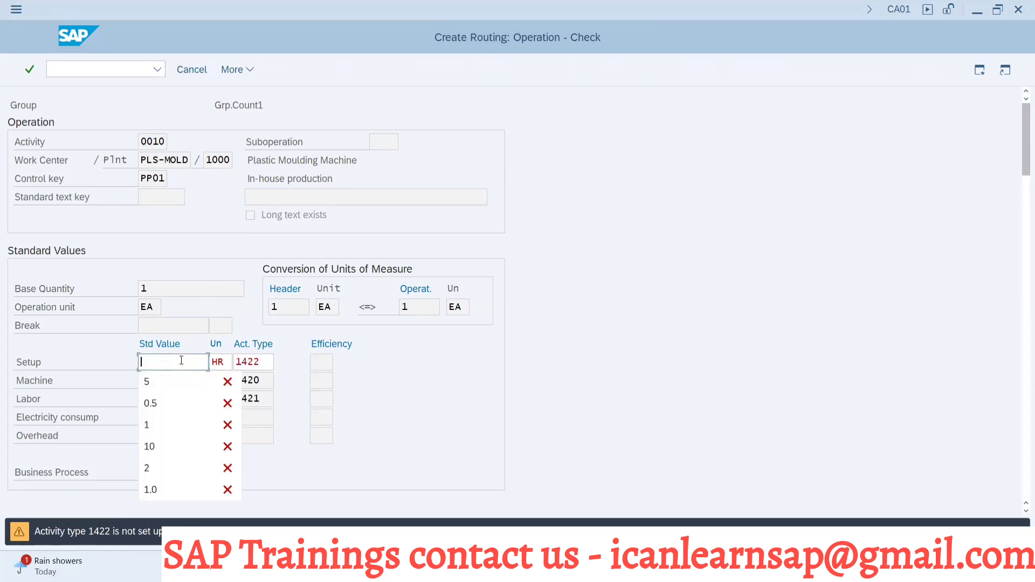
pyautogui.press('Return')
pyautogui.press('Return')
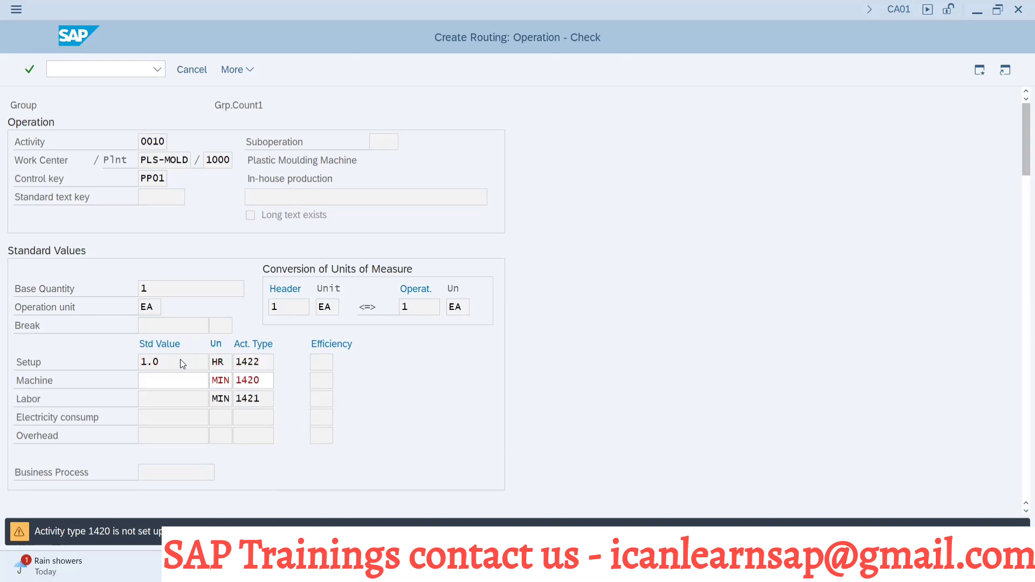
# Step: Enter control key PP01 for operation 0030 and accept operations 0020 through 0060
pyautogui.press('Return')
pyautogui.press('Return')
pyautogui.press('Return')
pyautogui.press('Return')
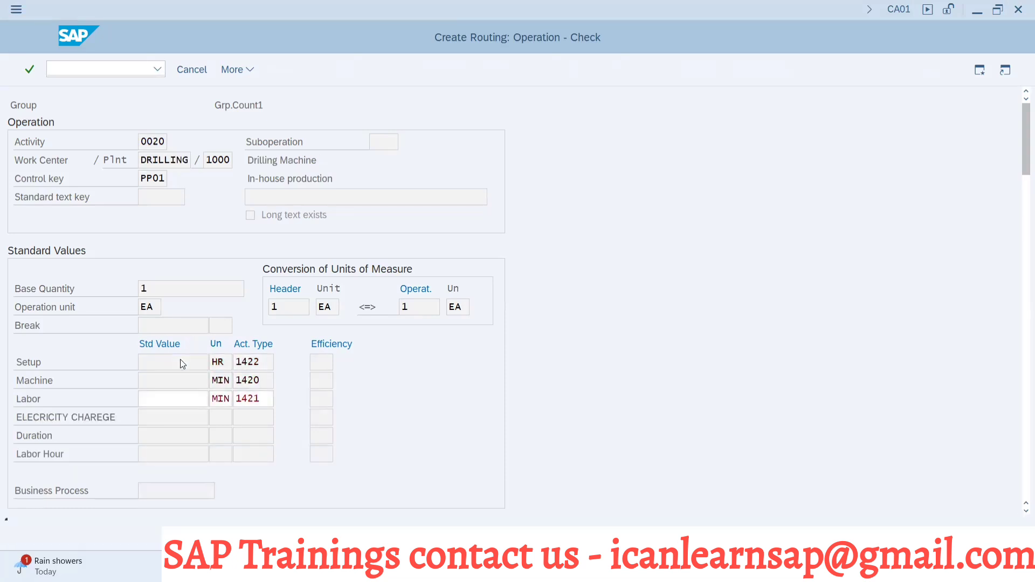
pyautogui.press('Return')
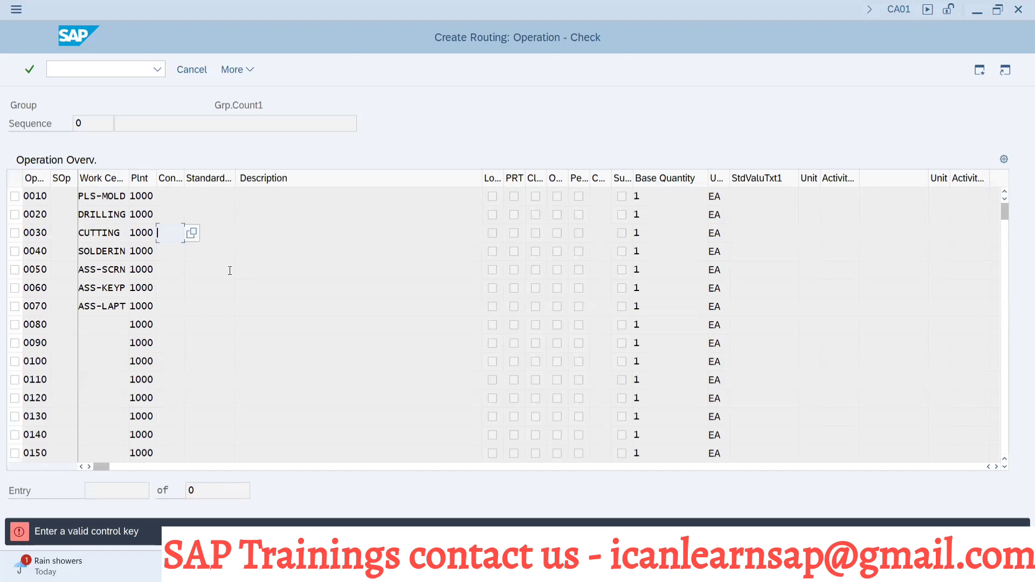
pyautogui.write('PP01')
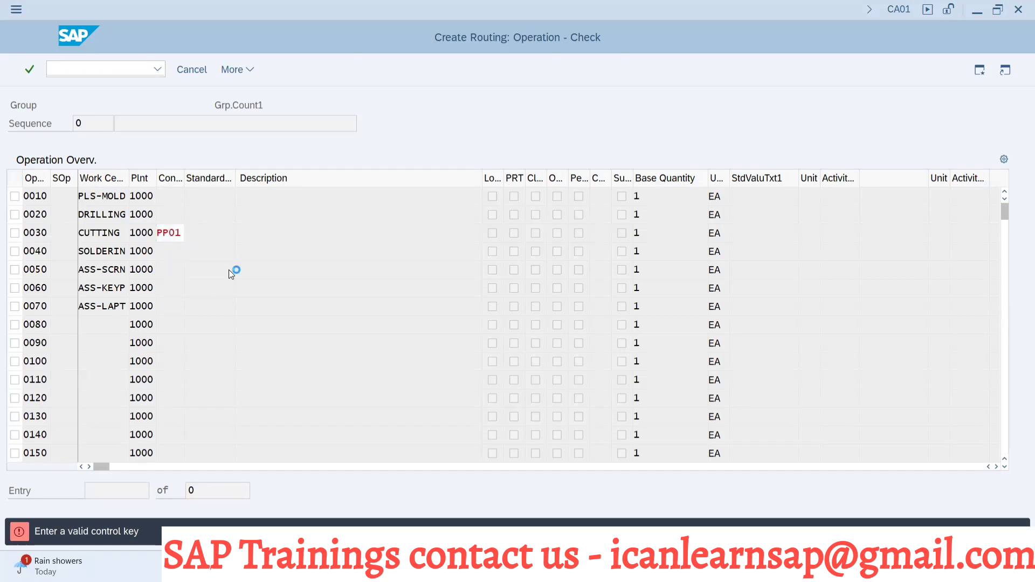
pyautogui.press('Return')
pyautogui.press('Return')
pyautogui.press('Return')
pyautogui.press('Return')
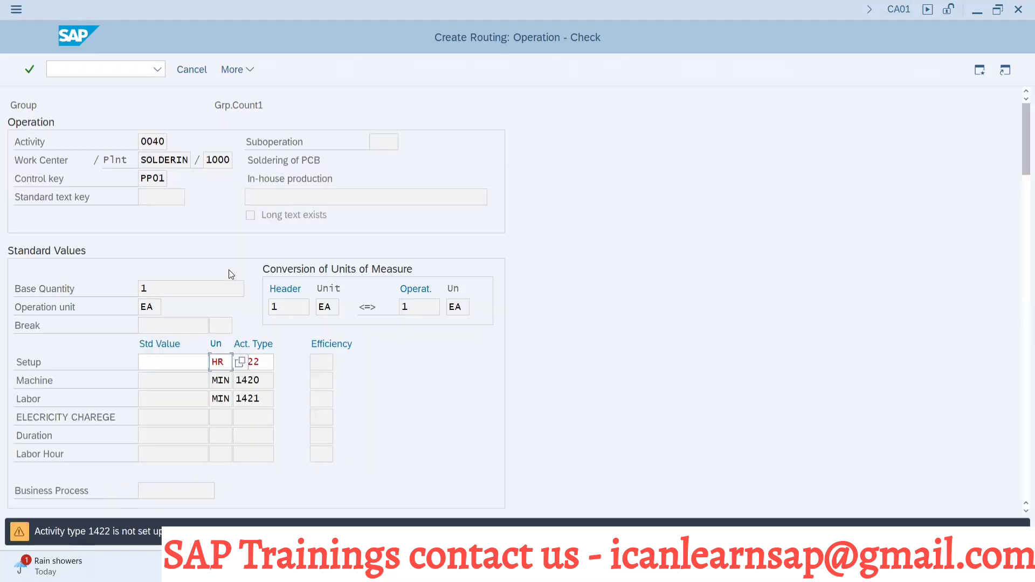
pyautogui.press('Return')
pyautogui.press('Return')
pyautogui.press('Return')
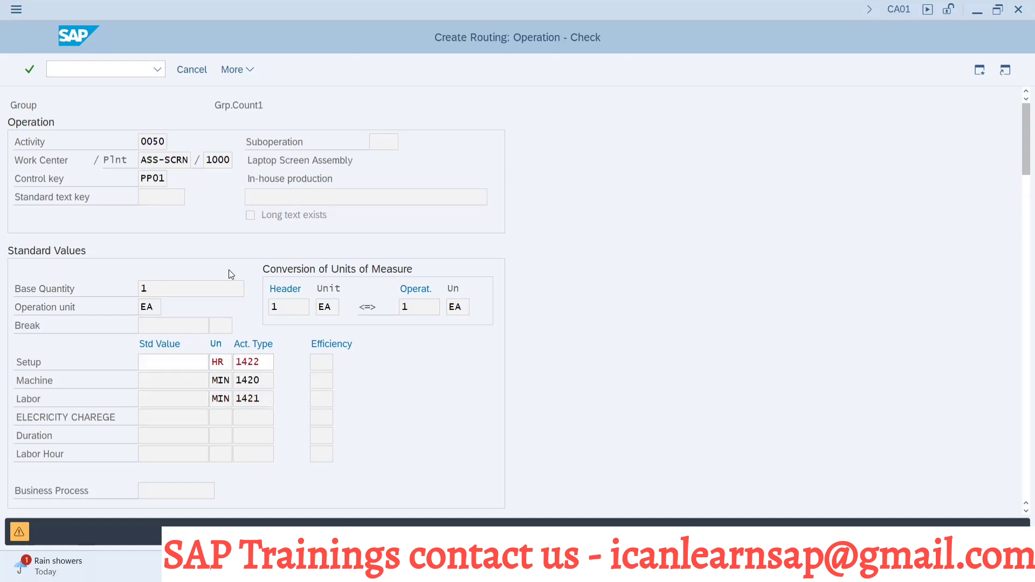
pyautogui.press('Return')
pyautogui.press('Return')
pyautogui.press('Return')
pyautogui.press('Return')
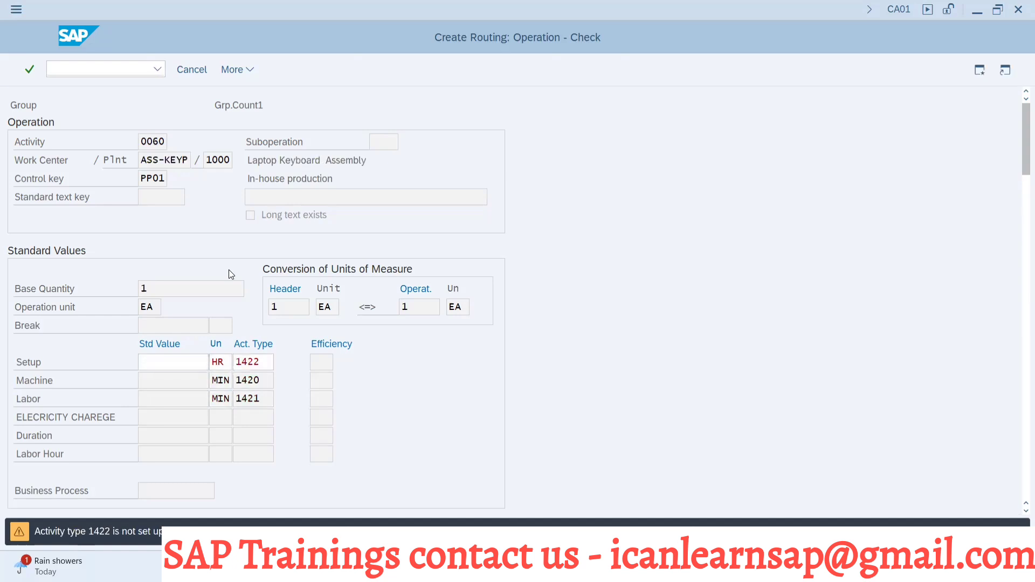
pyautogui.press('Return')
pyautogui.press('Return')
pyautogui.press('Return')
pyautogui.press('Return')
pyautogui.press('Return')
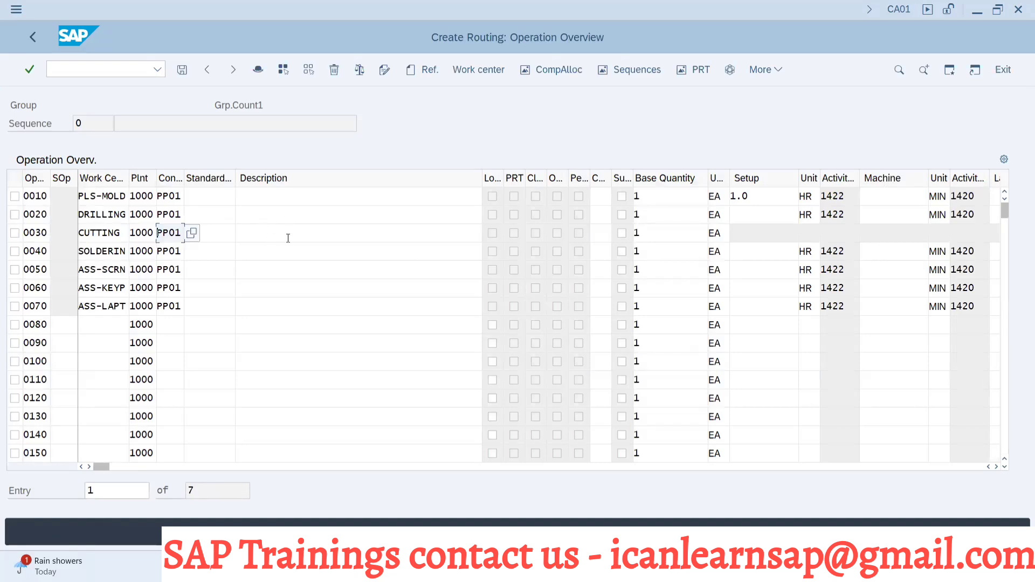
# Step: Copy the descriptions Laptop Body Moulding to Assembly of Laptop into operations 0010–0070
pyautogui.click(265, 196)
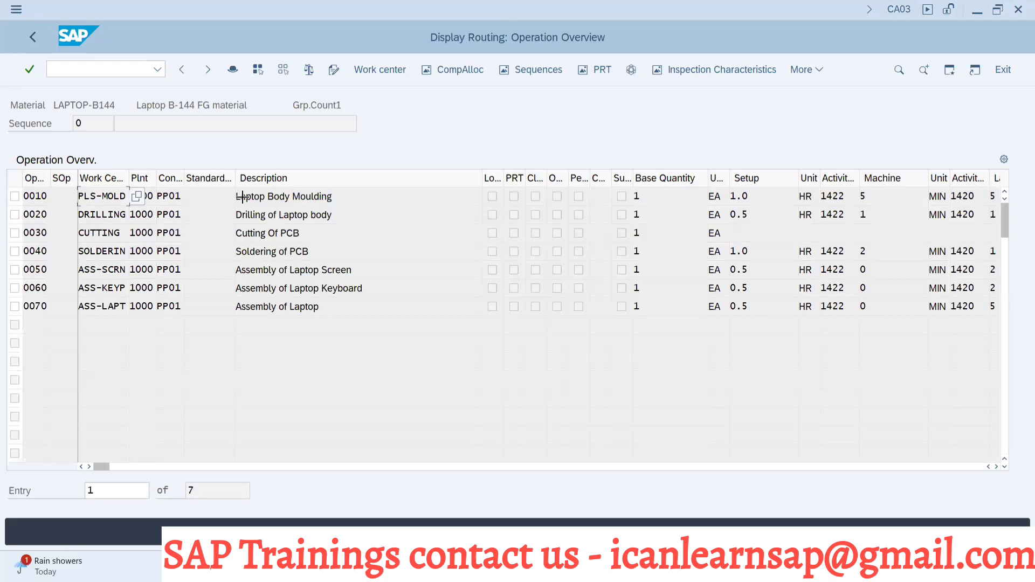
pyautogui.moveTo(242, 197); pyautogui.dragTo(355, 310)
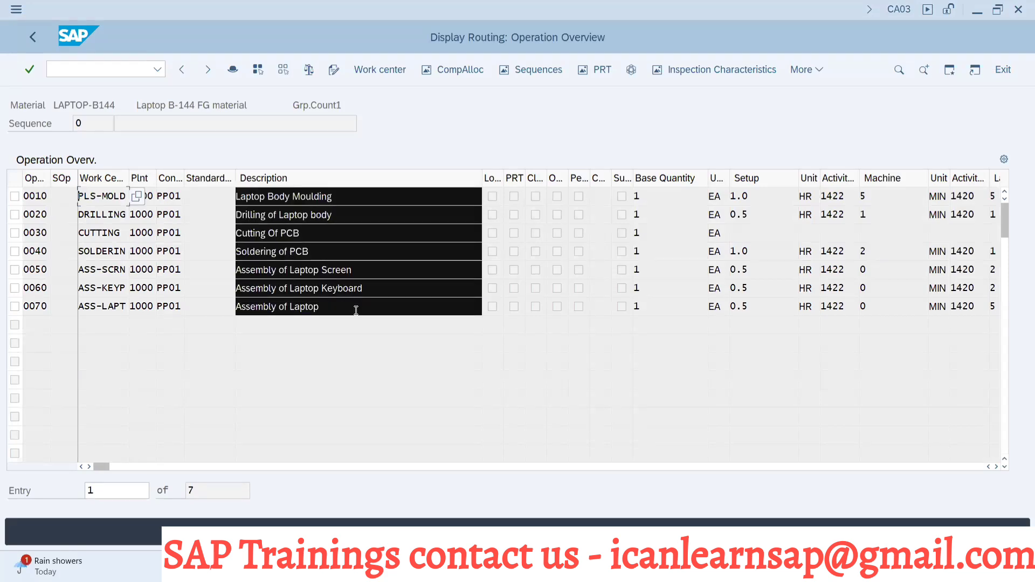
pyautogui.hotkey('ctrl', 'c')
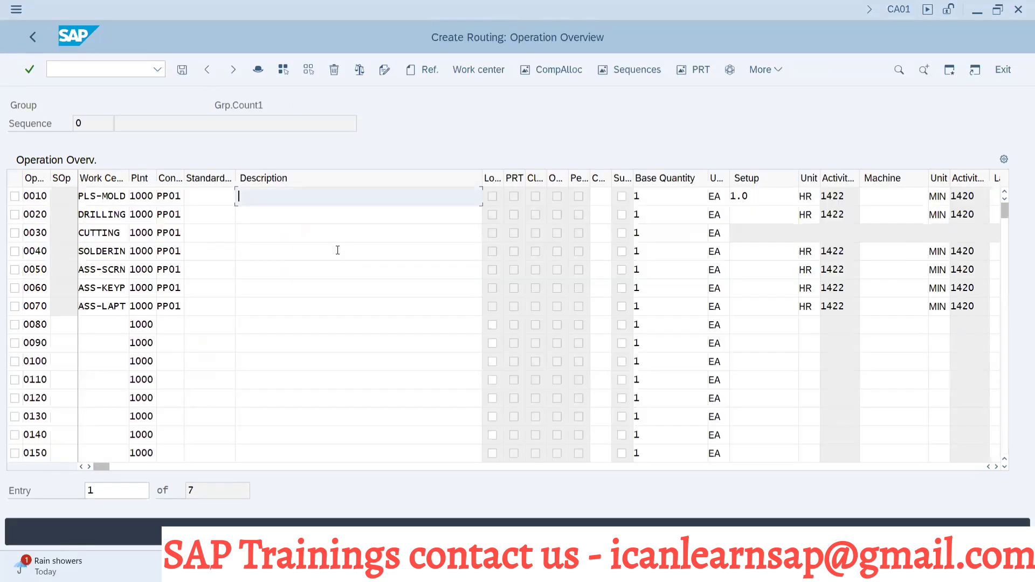
pyautogui.hotkey('ctrl', 'v')
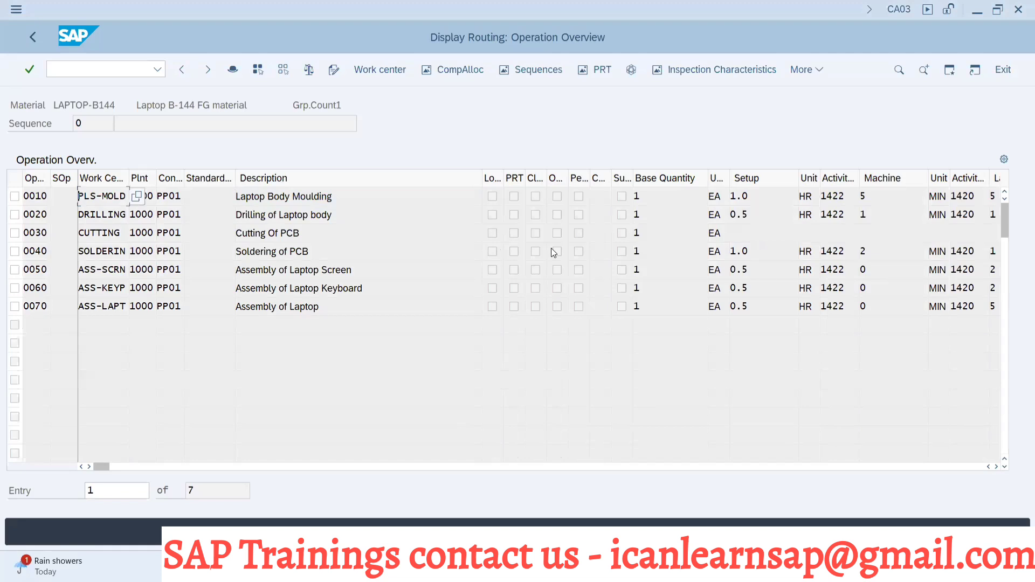
# Step: In LAPTOP-B144's routing, scroll to the standard times and select the Setup values of 0010–0070
pyautogui.click(998, 467)
pyautogui.click(998, 467)
pyautogui.click(998, 467)
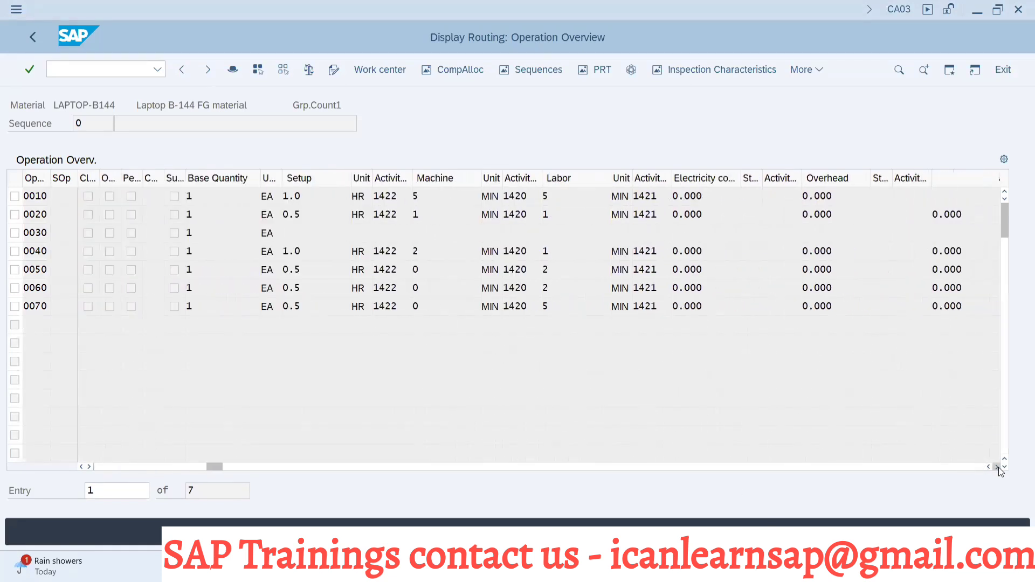
pyautogui.click(997, 466)
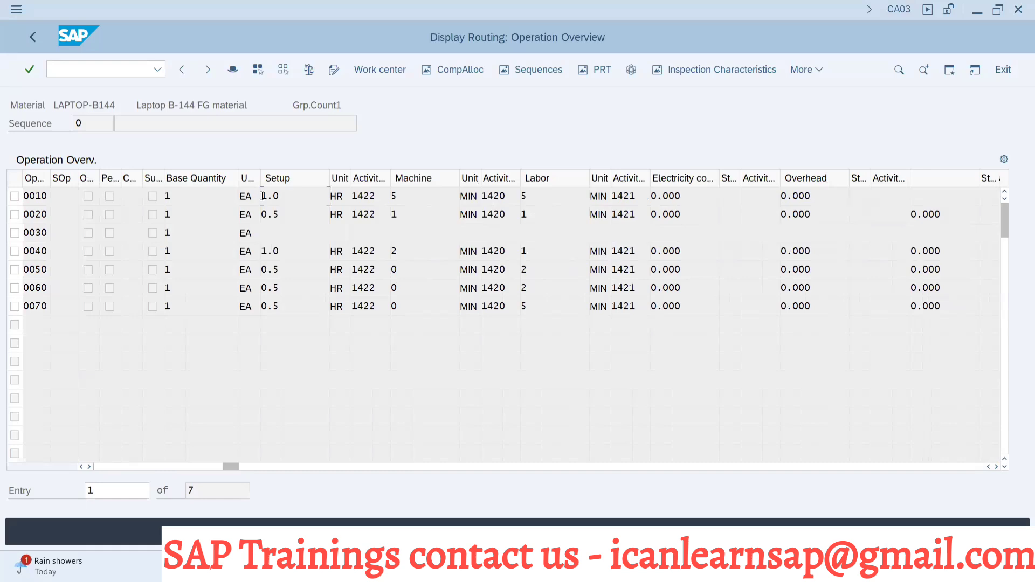
pyautogui.moveTo(261, 195); pyautogui.dragTo(301, 304)
# Step: Paste the Setup times, then copy Machine times 5, 1, 2, 0, 0, 0 into the new routing
pyautogui.hotkey('alt', 'Tab')
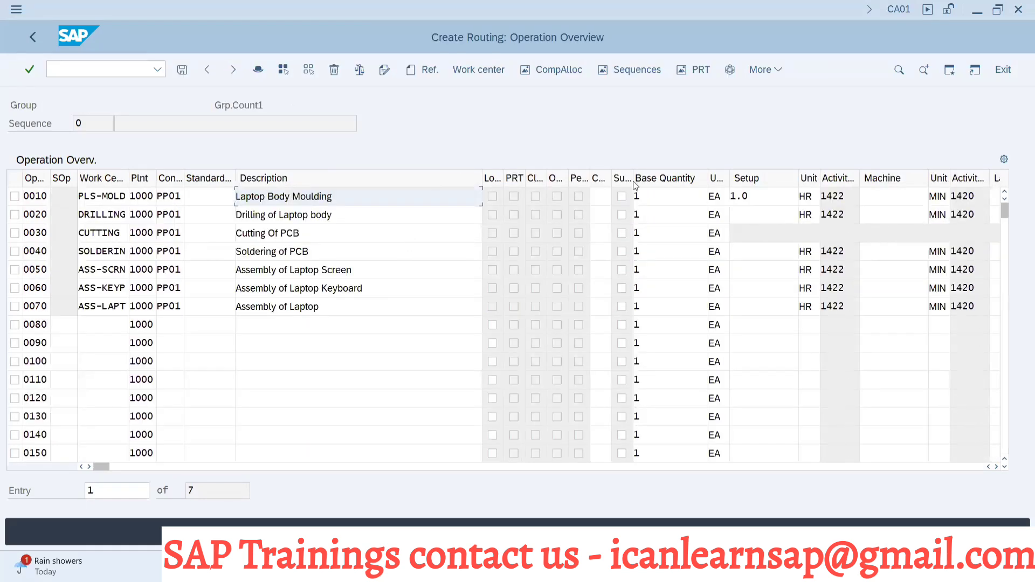
pyautogui.click(732, 197)
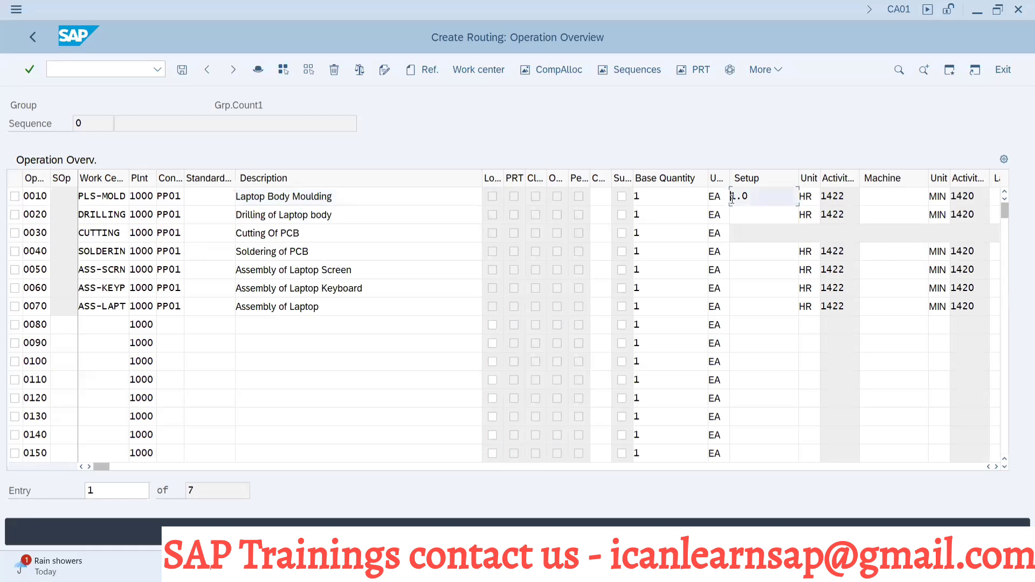
pyautogui.hotkey('ctrl', 'v')
pyautogui.hotkey('alt', 'Tab')
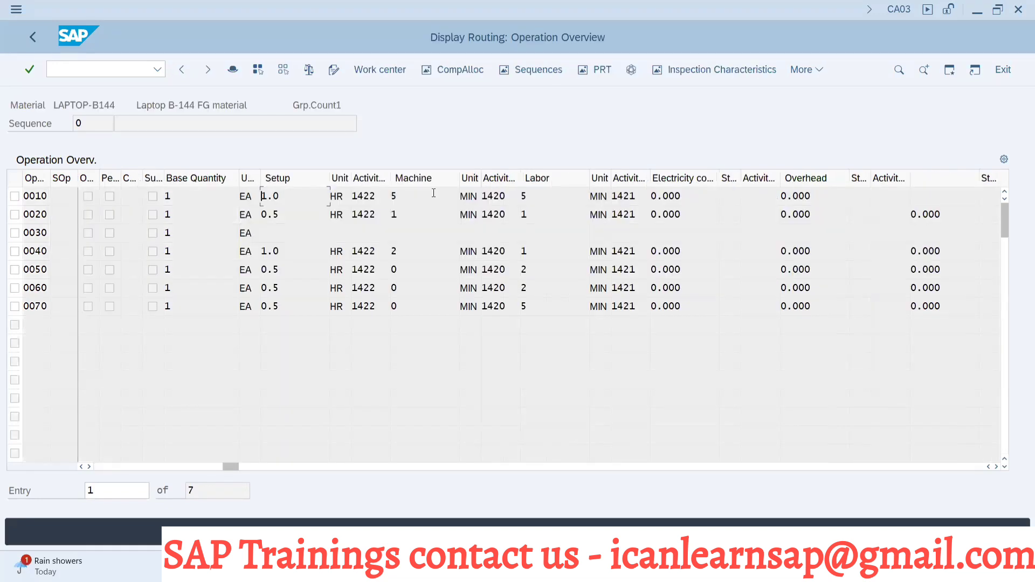
pyautogui.click(402, 195)
pyautogui.moveTo(389, 197); pyautogui.dragTo(436, 303)
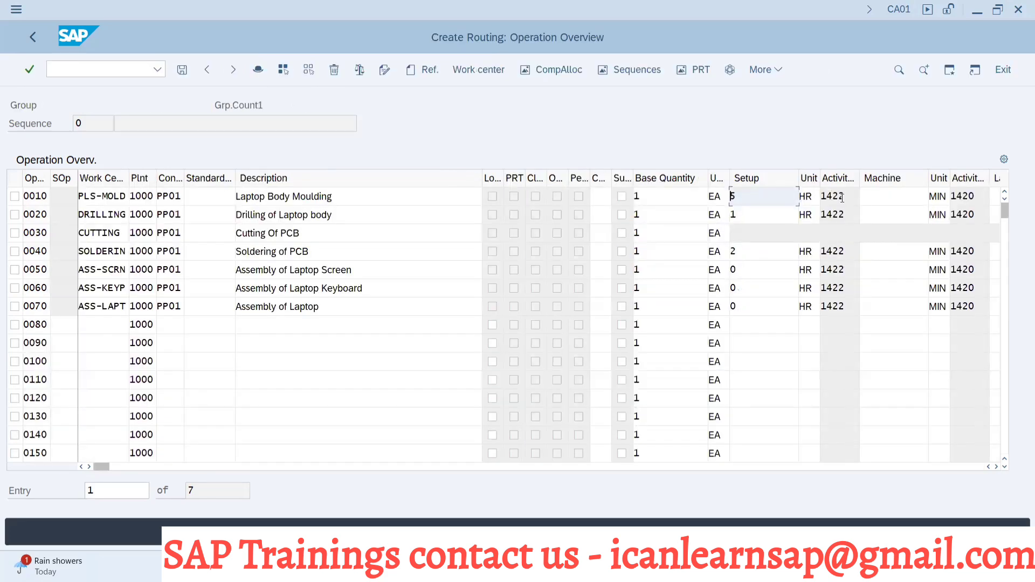
pyautogui.click(871, 196)
pyautogui.hotkey('ctrl', 'v')
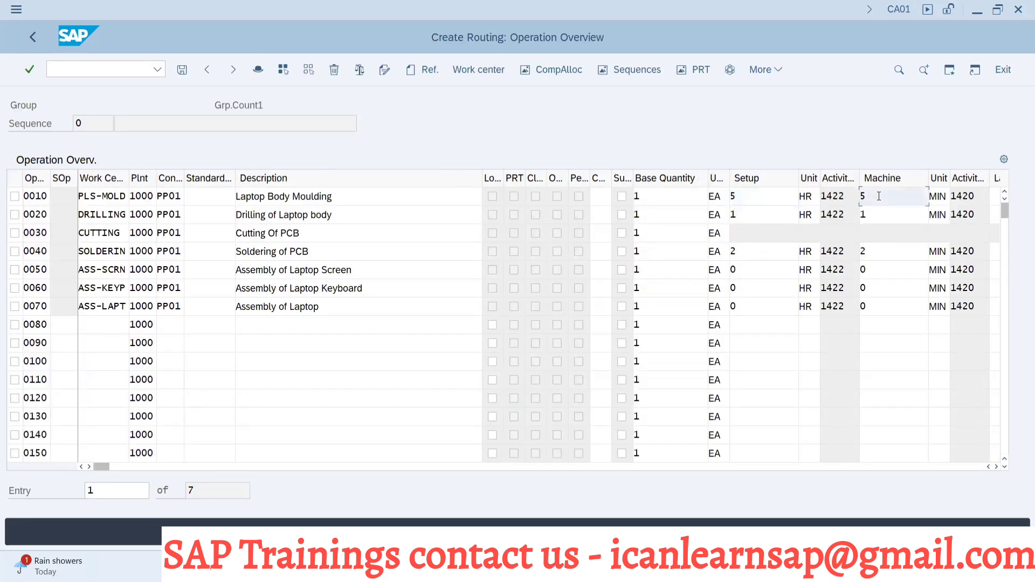
# Step: Re-copy and paste Setup times 1.0, 0.5, 1.0, 0.5, 0.5, 0.5 HR over the wrong values
pyautogui.click(757, 197)
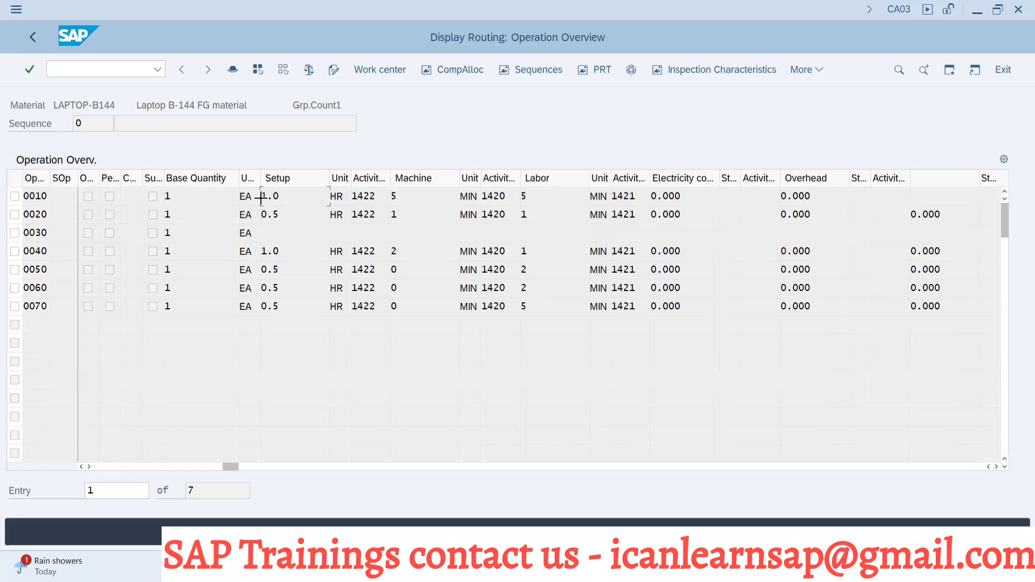
pyautogui.moveTo(261, 198); pyautogui.dragTo(300, 303)
pyautogui.hotkey('ctrl', 'c')
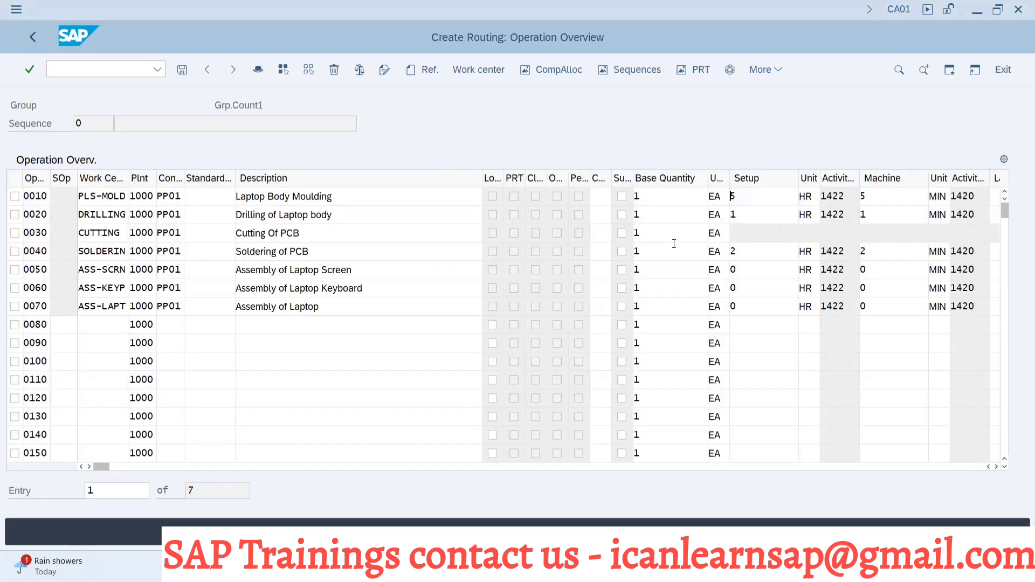
pyautogui.hotkey('ctrl', 'v')
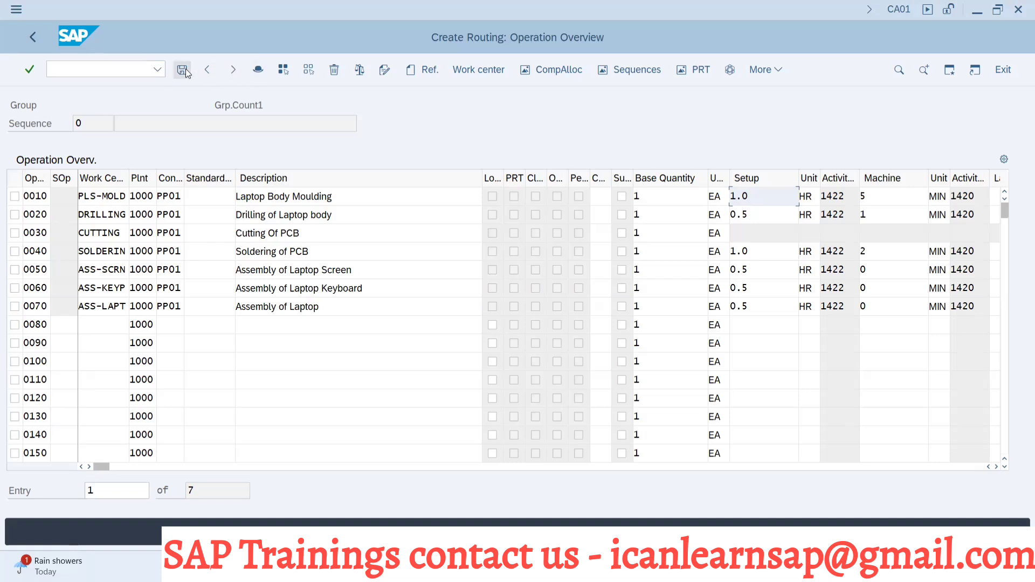
# Step: Check the operations, acknowledge the activity type warnings, and return to the routing header details
pyautogui.click(258, 70)
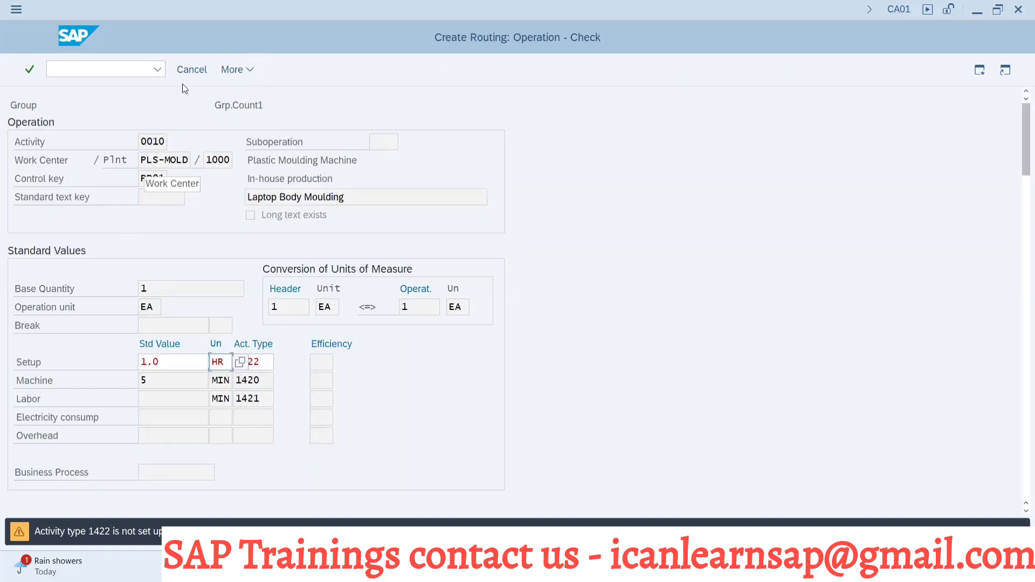
pyautogui.press('Return')
pyautogui.press('Return')
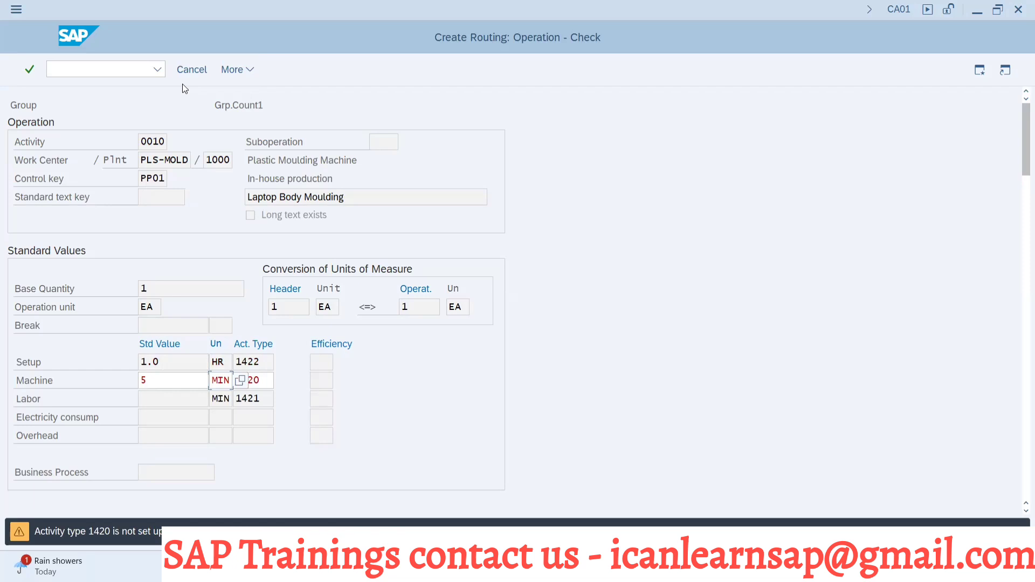
pyautogui.press('Return')
pyautogui.press('Return')
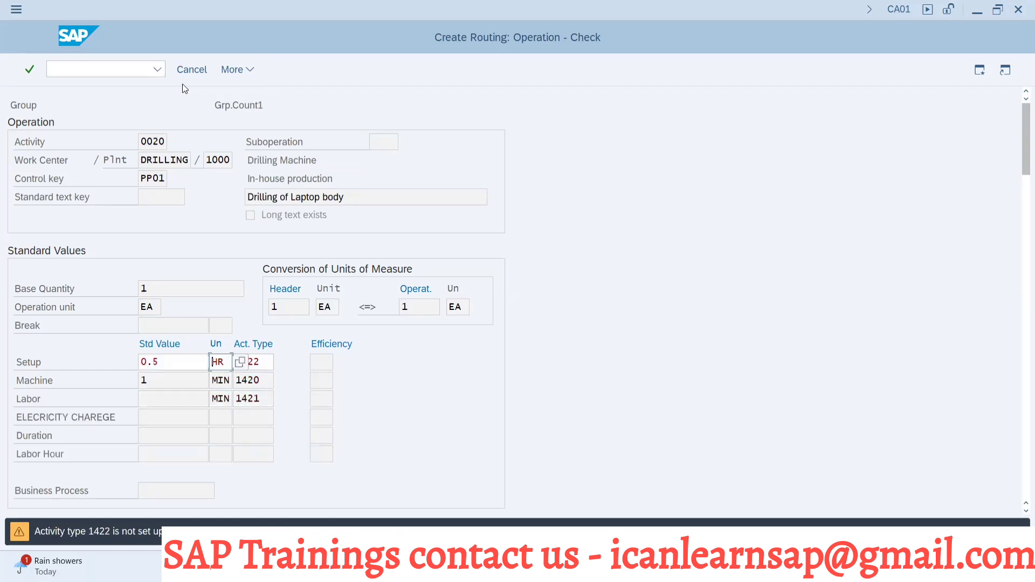
pyautogui.click(193, 70)
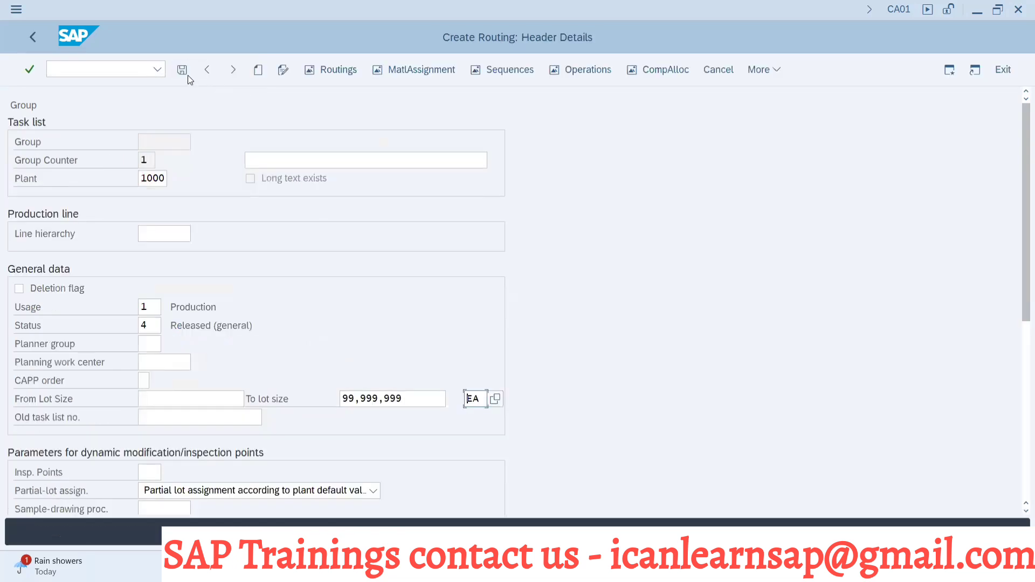
# Step: Copy the descriptions of operations 0010–0070 from the existing routing in CA03
pyautogui.click(573, 79)
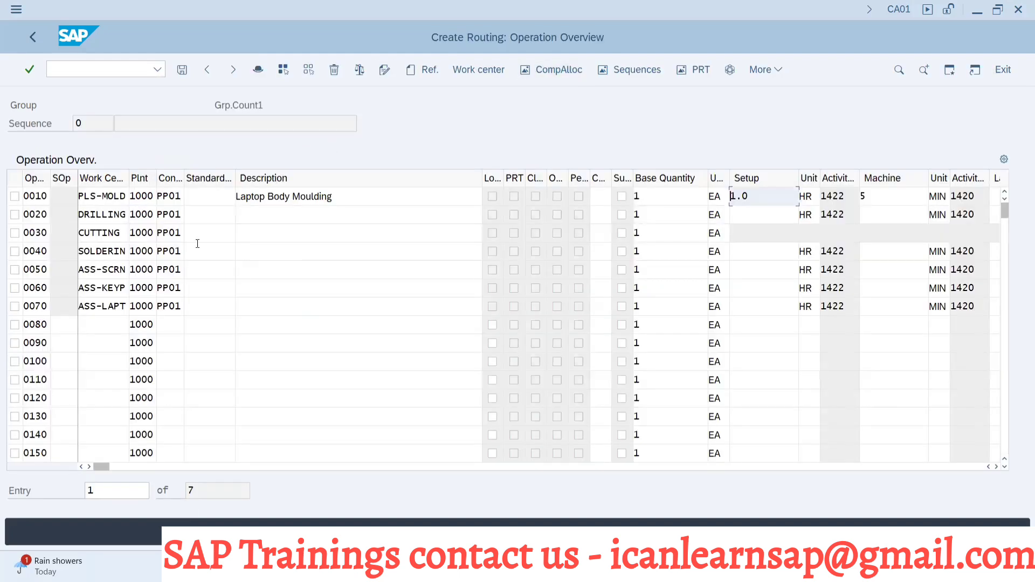
pyautogui.click(239, 196)
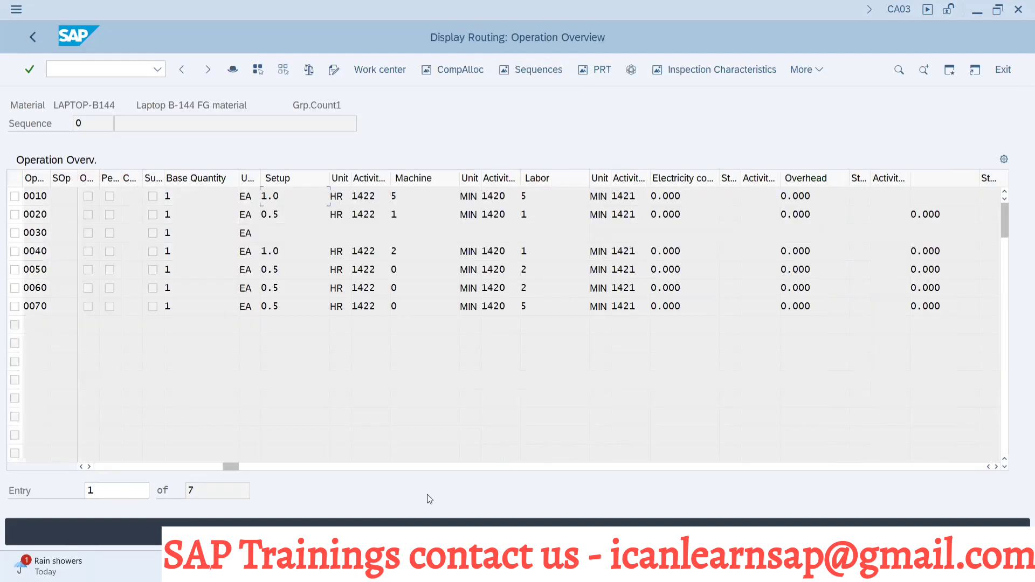
pyautogui.click(191, 467)
pyautogui.click(128, 467)
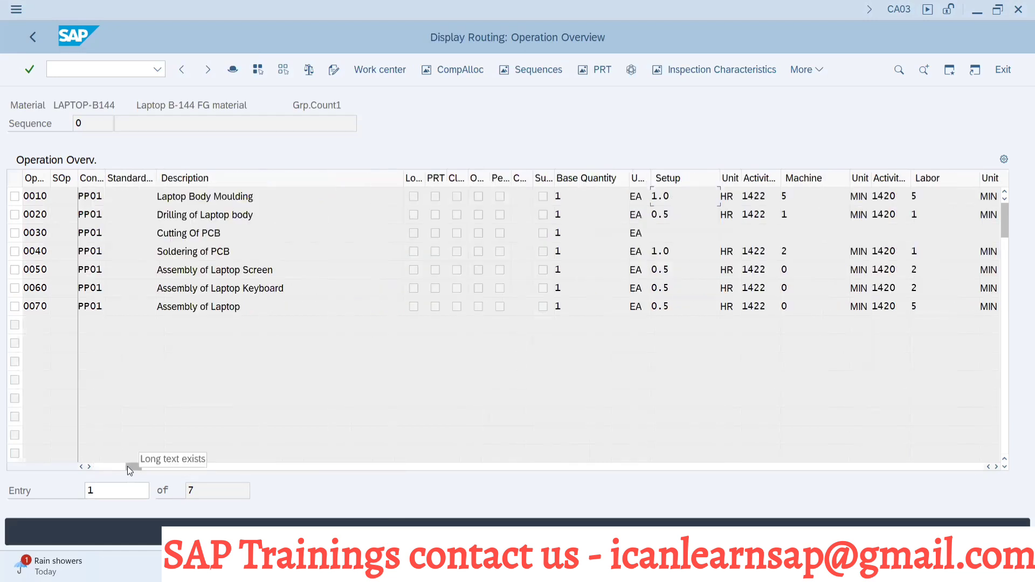
pyautogui.click(159, 196)
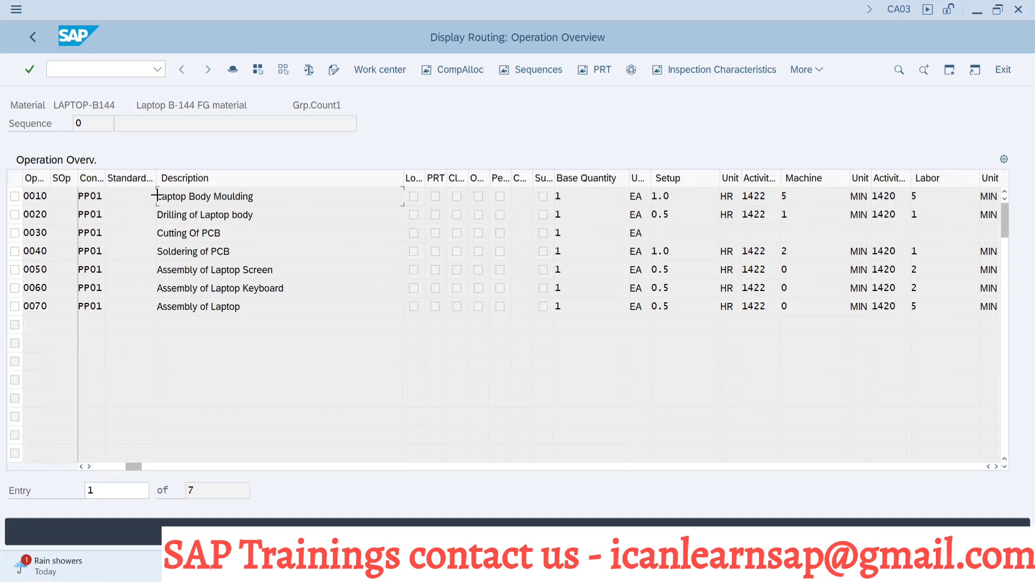
pyautogui.moveTo(157, 196); pyautogui.dragTo(262, 313)
pyautogui.hotkey('ctrl', 'c')
# Step: Paste the seven descriptions into the new CA01 routing and save it as group 50001722
pyautogui.hotkey('alt', 'Tab')
pyautogui.hotkey('ctrl', 'v')
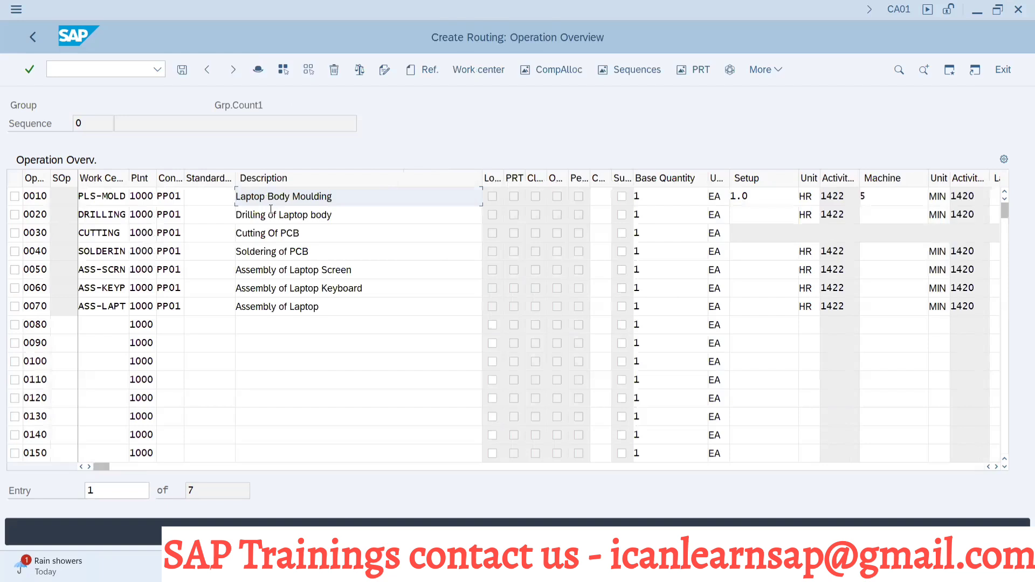
pyautogui.click(182, 71)
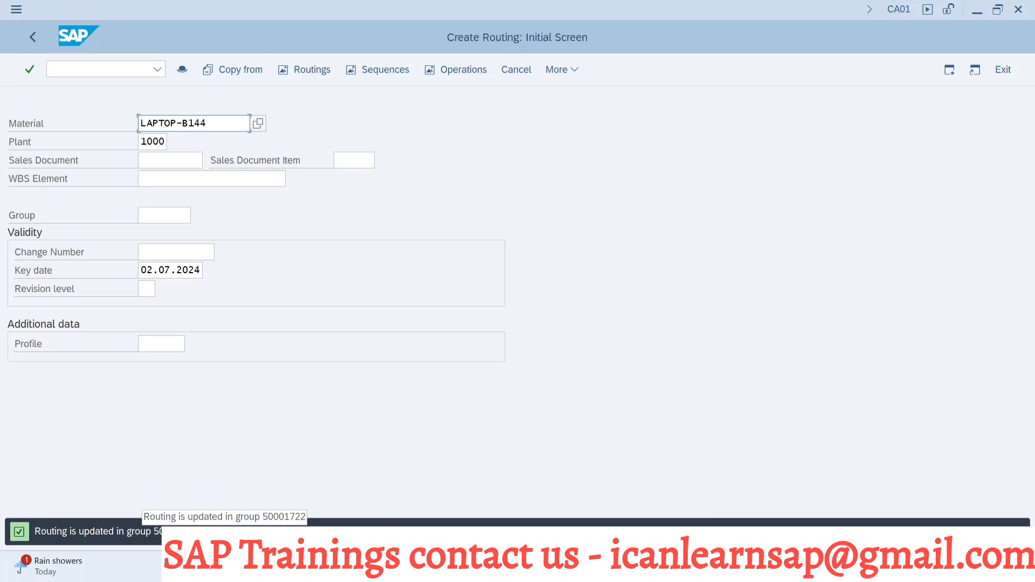
# Step: Copy group number 50001722 from the save message and start CA02 in a new session
pyautogui.click(92, 531)
pyautogui.doubleClick(157, 531)
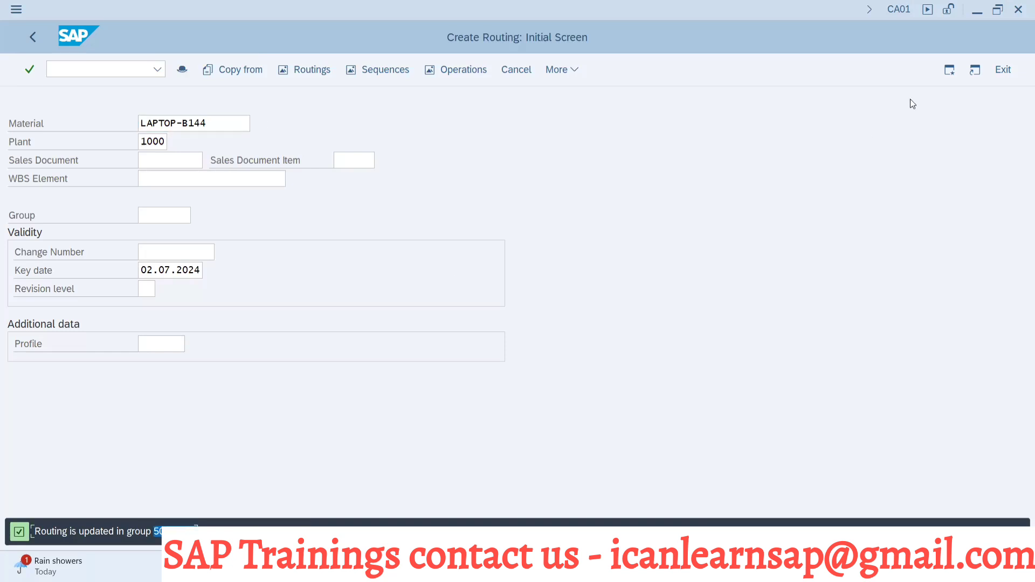
pyautogui.click(949, 71)
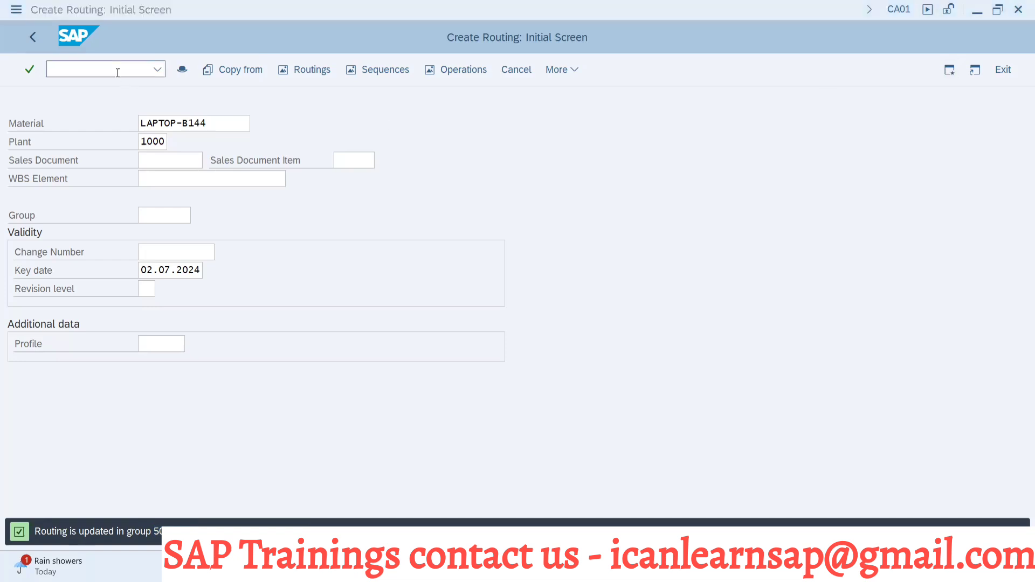
pyautogui.write('ca02')
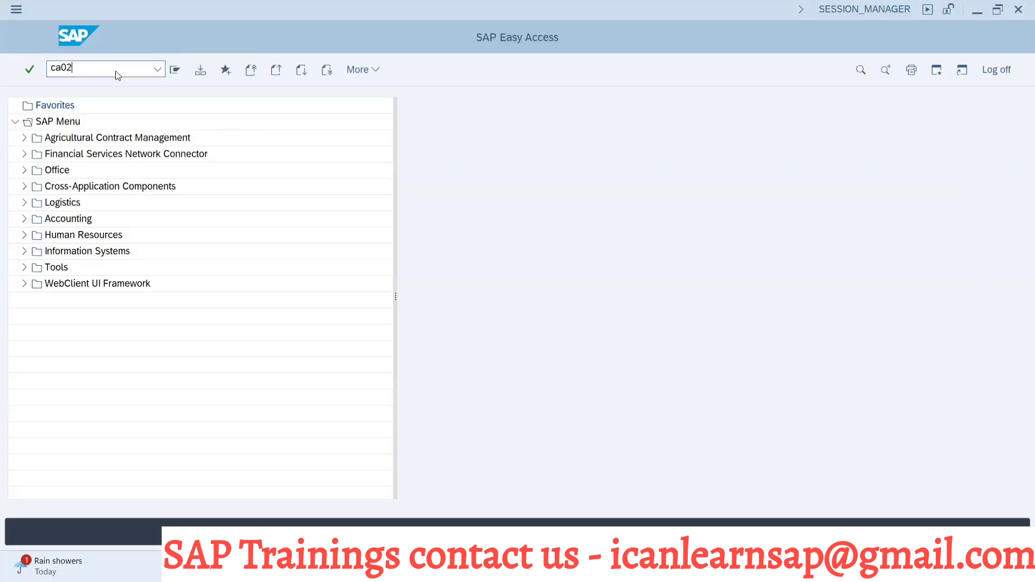
pyautogui.press('Return')
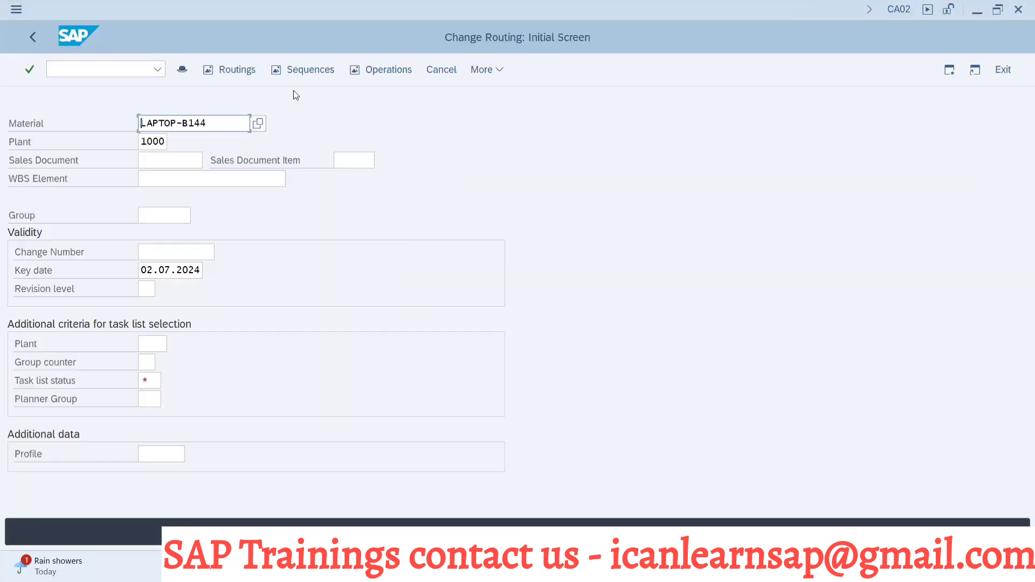
# Step: Clear the material, enter group 50001722 with task list status 4, and open its operations
pyautogui.hotkey('shift', 'End')
pyautogui.press('Delete')
pyautogui.click(160, 213)
pyautogui.hotkey('ctrl', 'v')
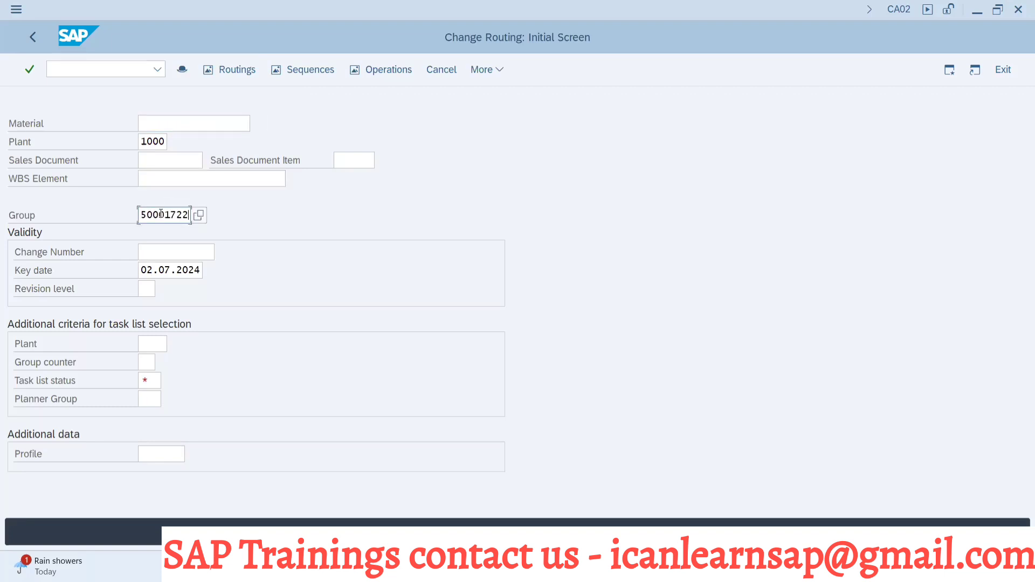
pyautogui.press('Return')
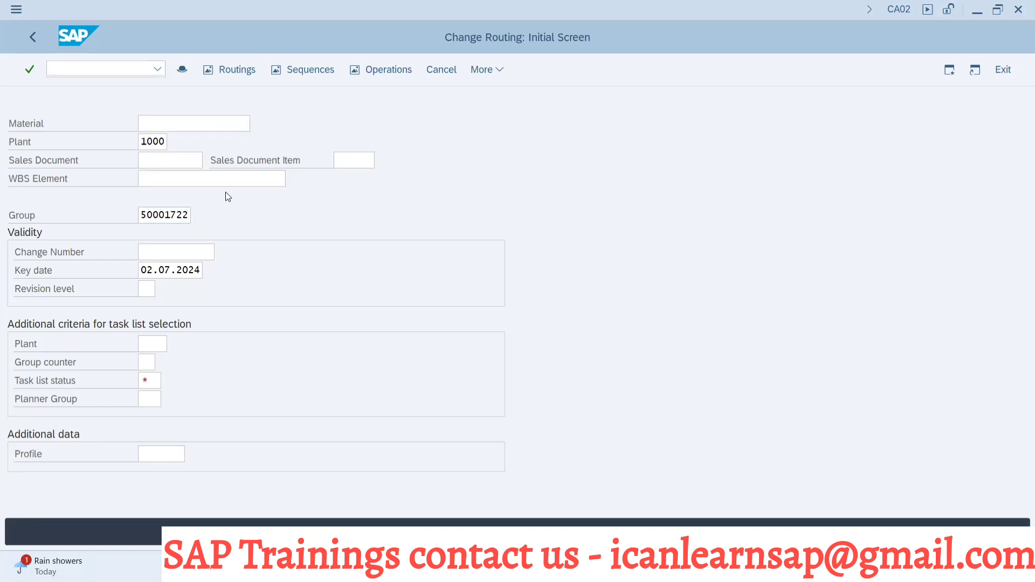
pyautogui.write('4')
pyautogui.press('Return')
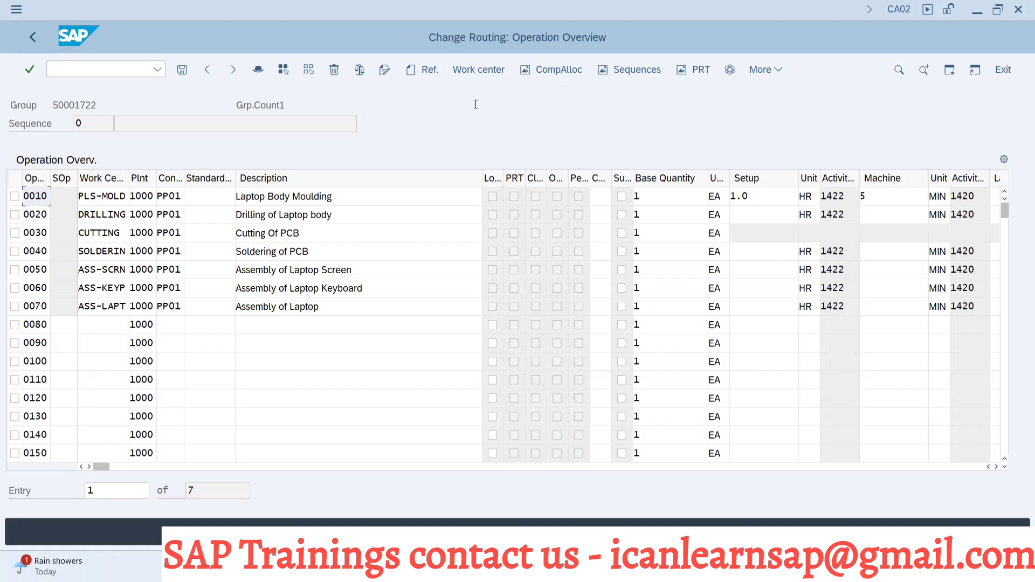
# Step: In the material assignments, add counter 1 for material laptop-b144 at plant 1000
pyautogui.click(258, 70)
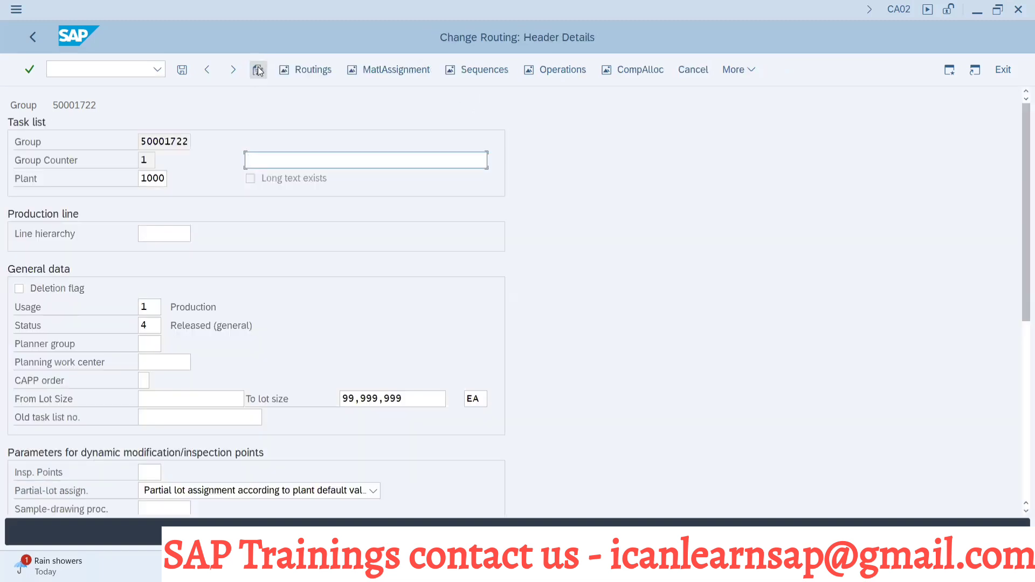
pyautogui.click(400, 73)
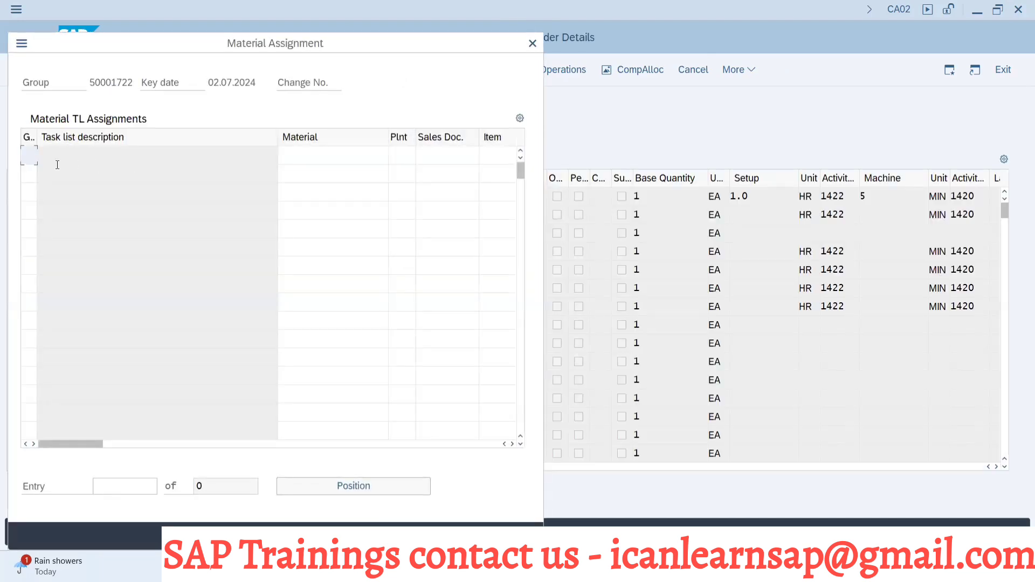
pyautogui.write('1')
pyautogui.click(313, 156)
pyautogui.click(310, 176)
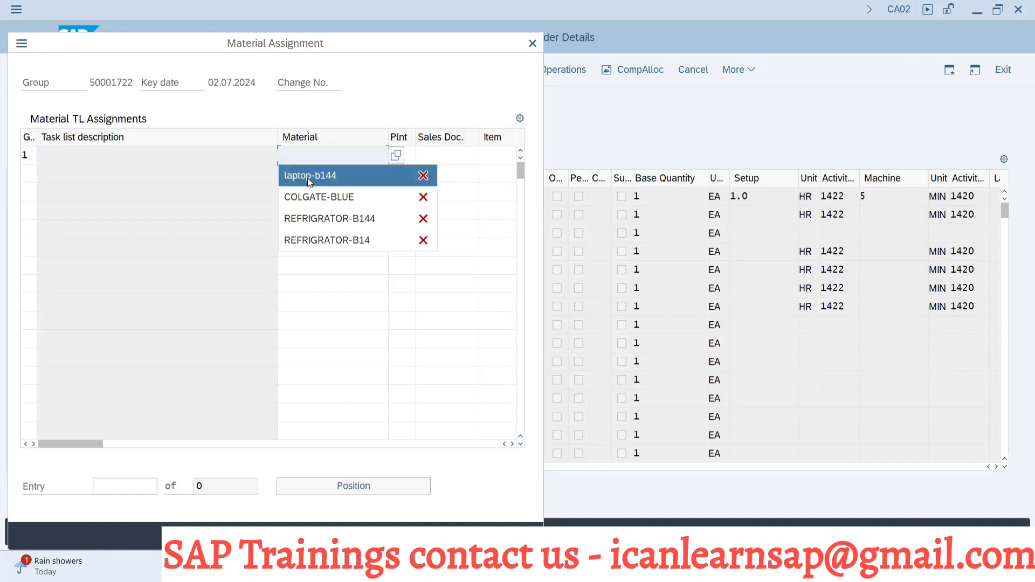
pyautogui.click(413, 157)
pyautogui.write('1000')
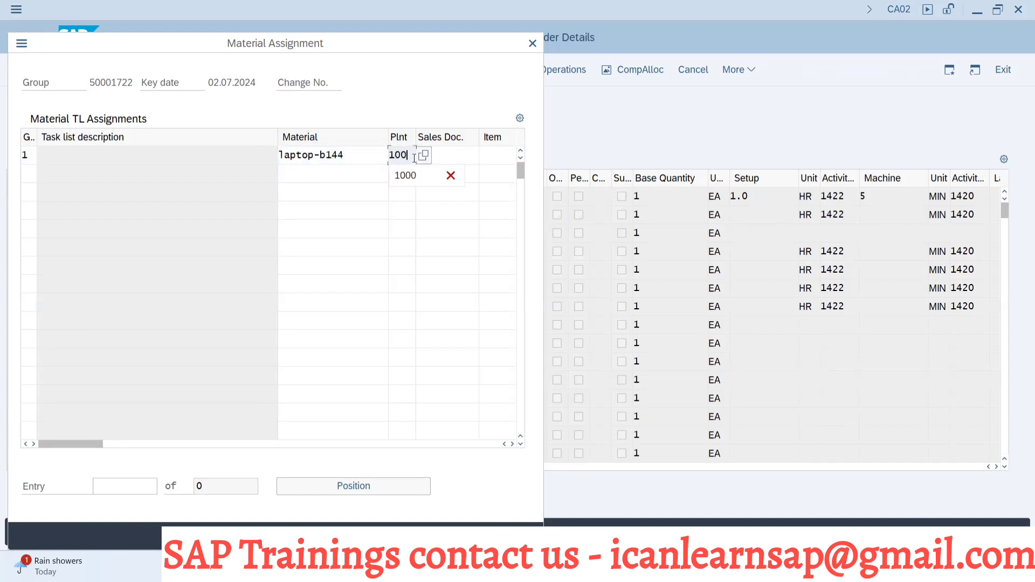
# Step: Add a second row with counter 1, material laptop-b14, plant 1000, and confirm the assignments
pyautogui.click(29, 174)
pyautogui.write('1')
pyautogui.click(334, 175)
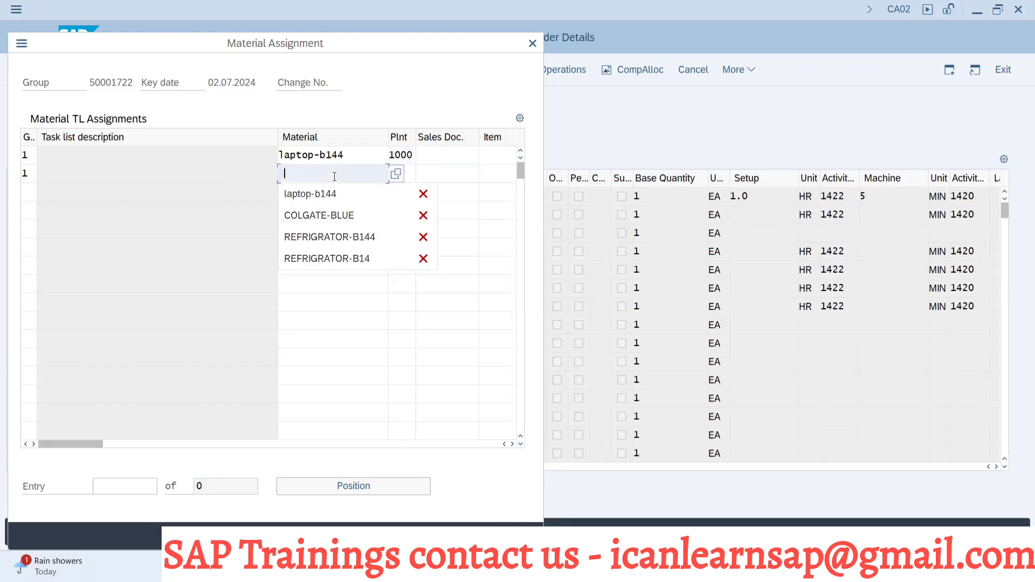
pyautogui.click(328, 203)
pyautogui.press('BackSpace')
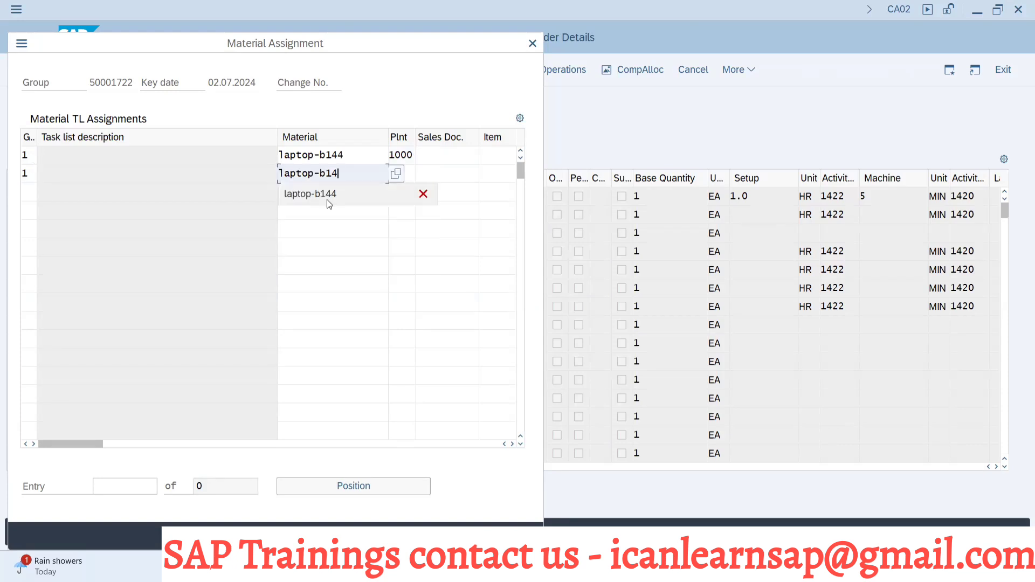
pyautogui.click(412, 171)
pyautogui.write('100')
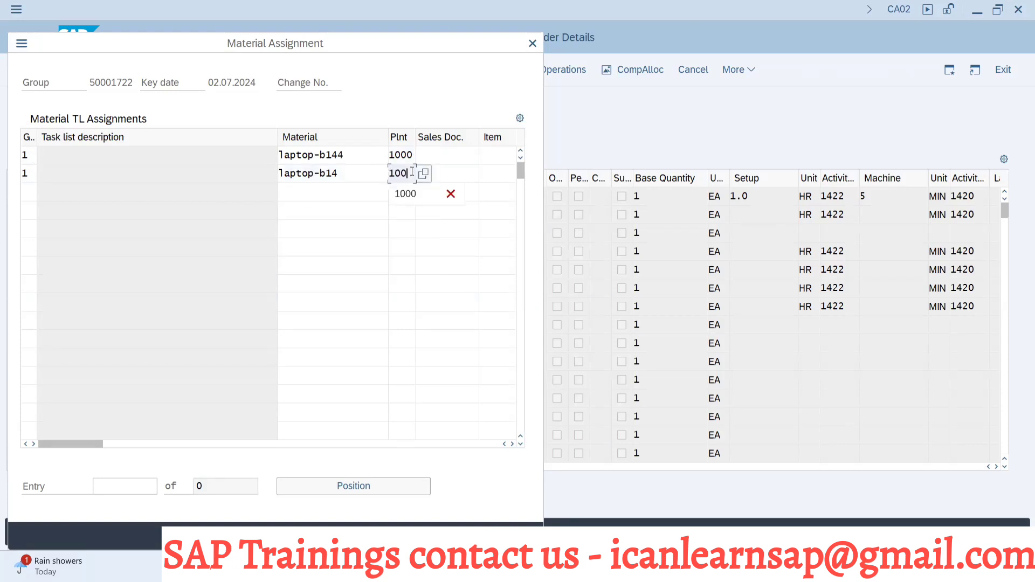
pyautogui.write('0')
pyautogui.press('Return')
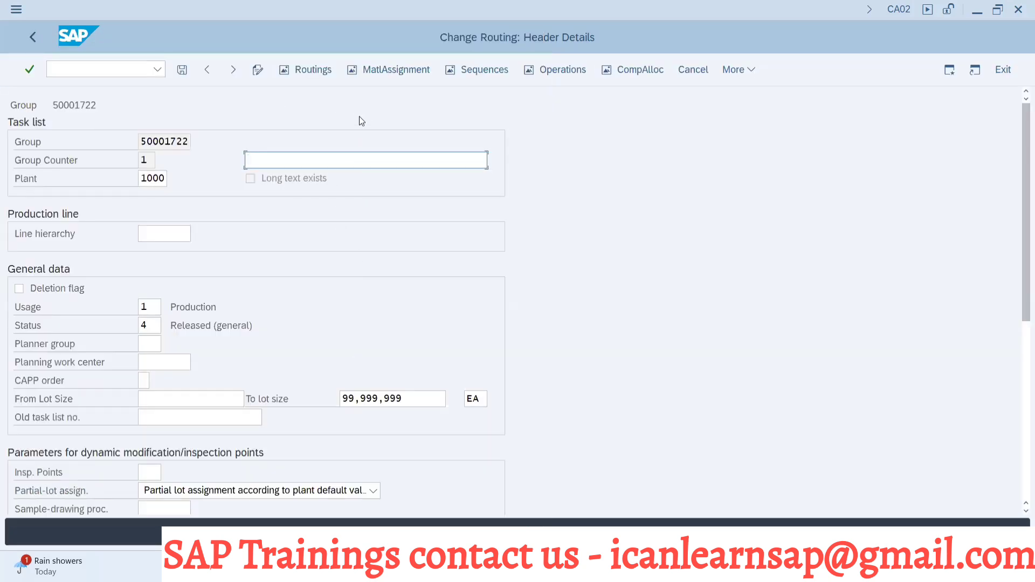
# Step: Save the assignments, then list the routings for material LAPTOP-B14 with status 4
pyautogui.click(178, 70)
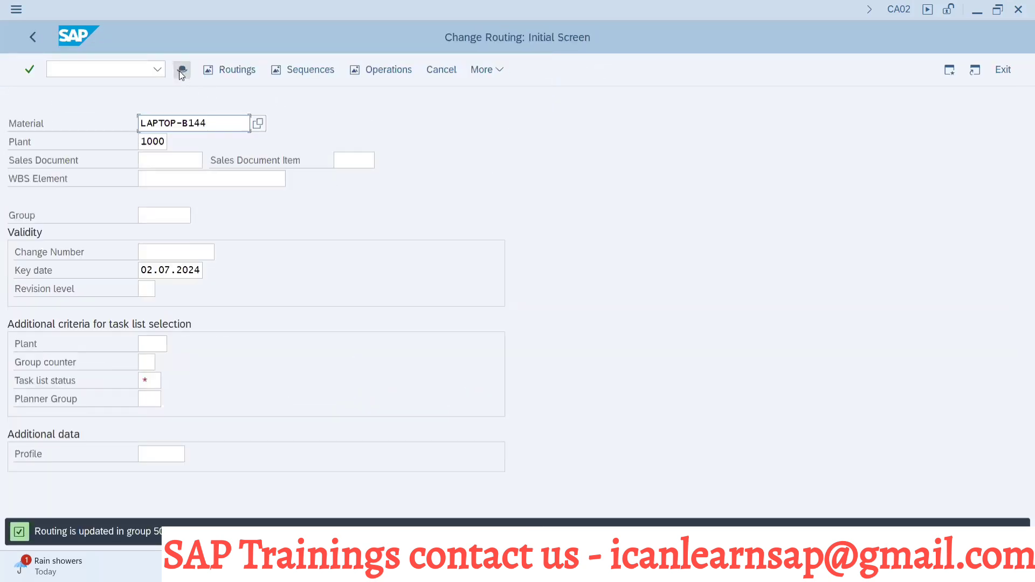
pyautogui.click(228, 124)
pyautogui.press('BackSpace')
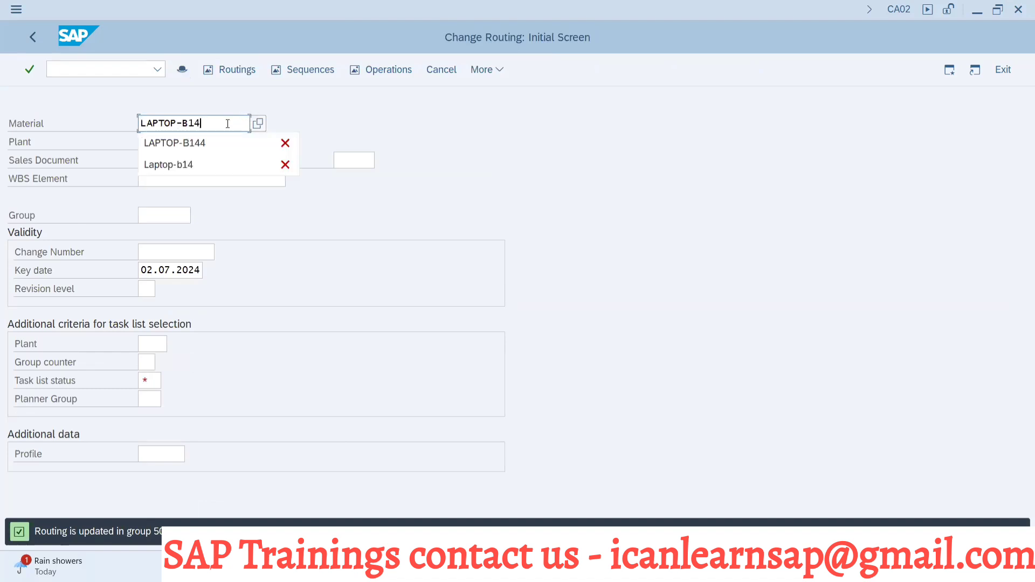
pyautogui.click(392, 75)
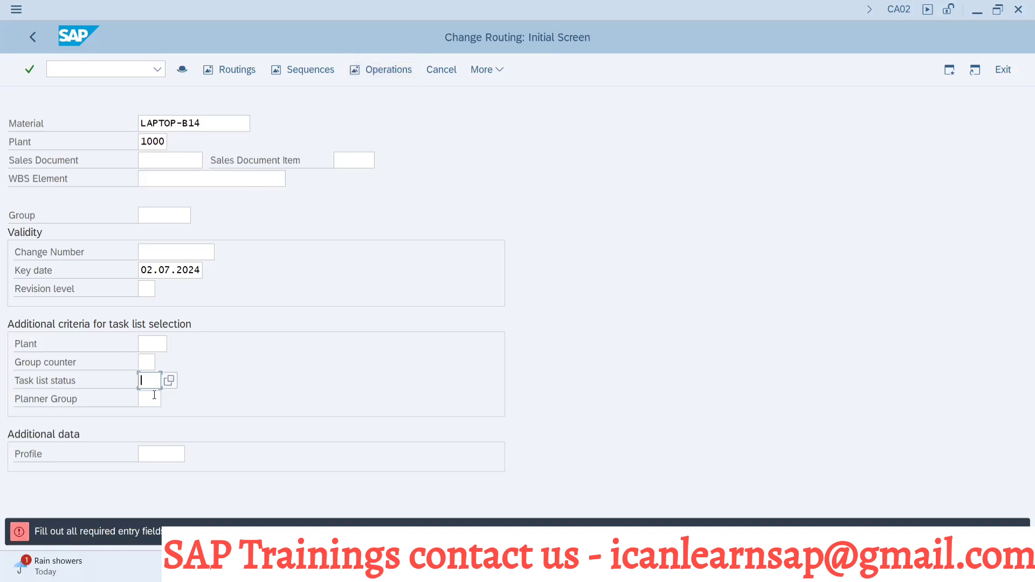
pyautogui.write('4')
pyautogui.press('Return')
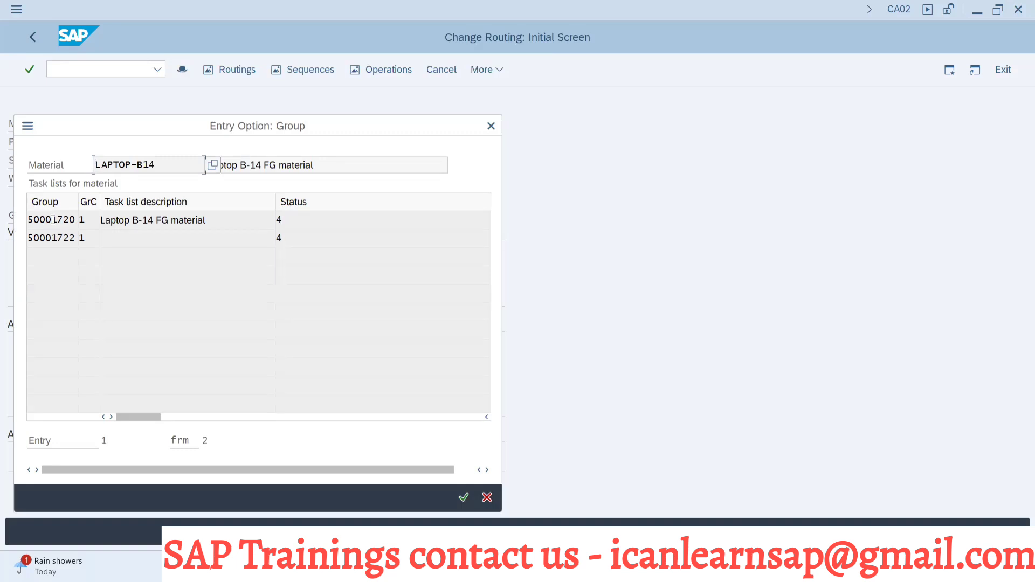
# Step: Open group 50001722 for LAPTOP-B14, check its header details, and return to the overview
pyautogui.click(67, 239)
pyautogui.doubleClick(49, 242)
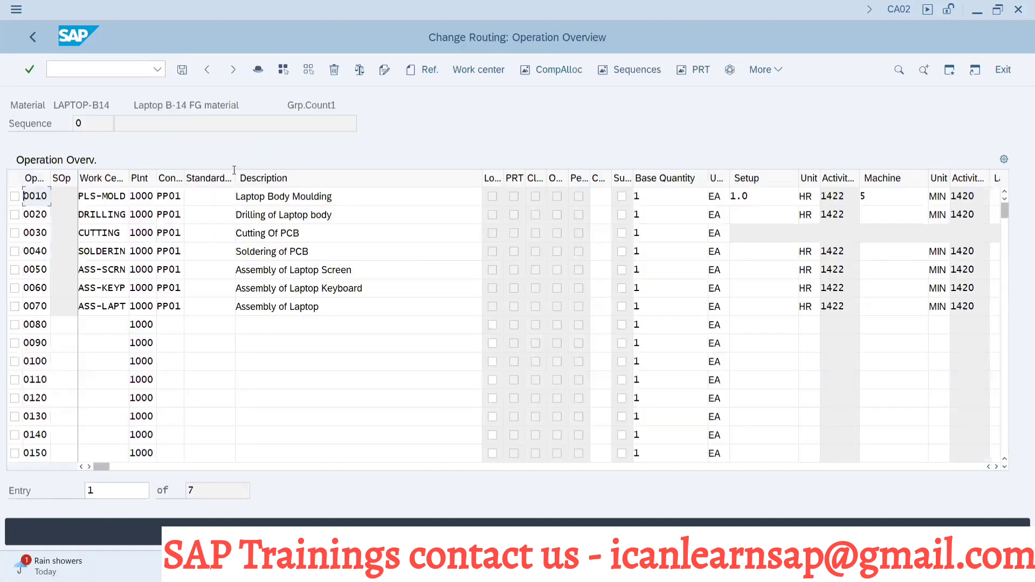
pyautogui.click(32, 37)
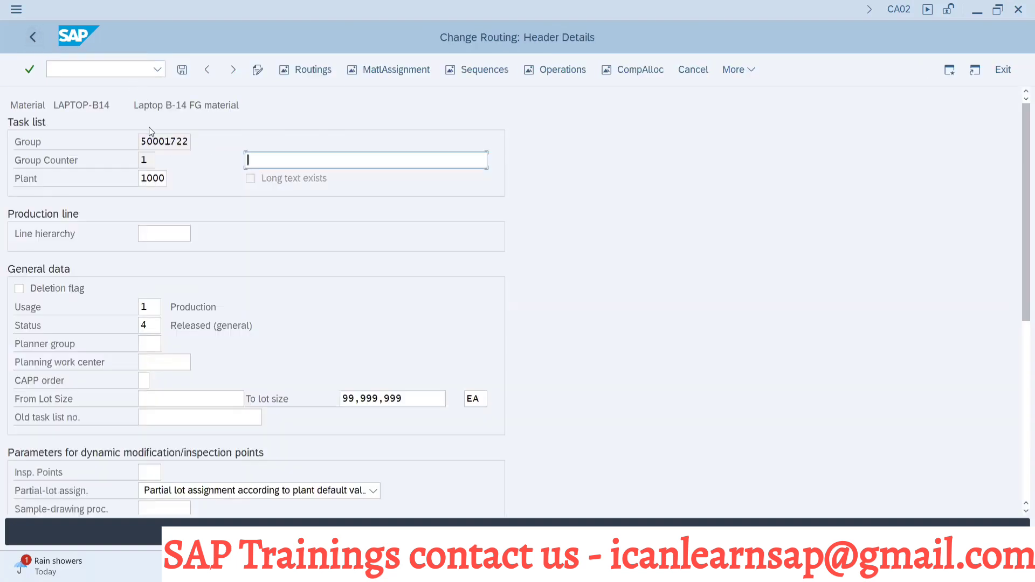
pyautogui.click(39, 43)
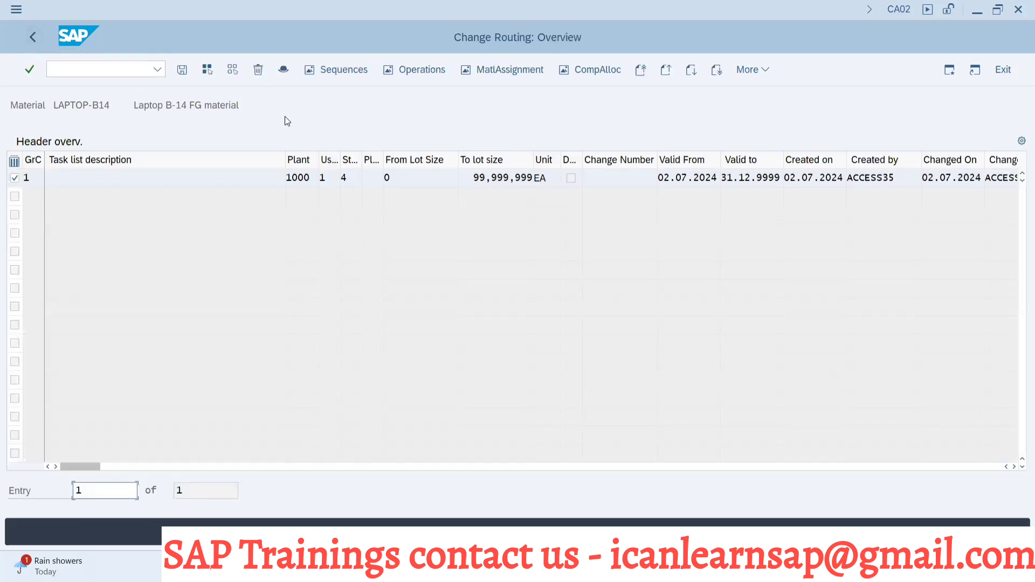
# Step: Switch to the SAP PP Routing PowerPoint deck on the Group Routing slide
pyautogui.hotkey('alt', 'Tab')
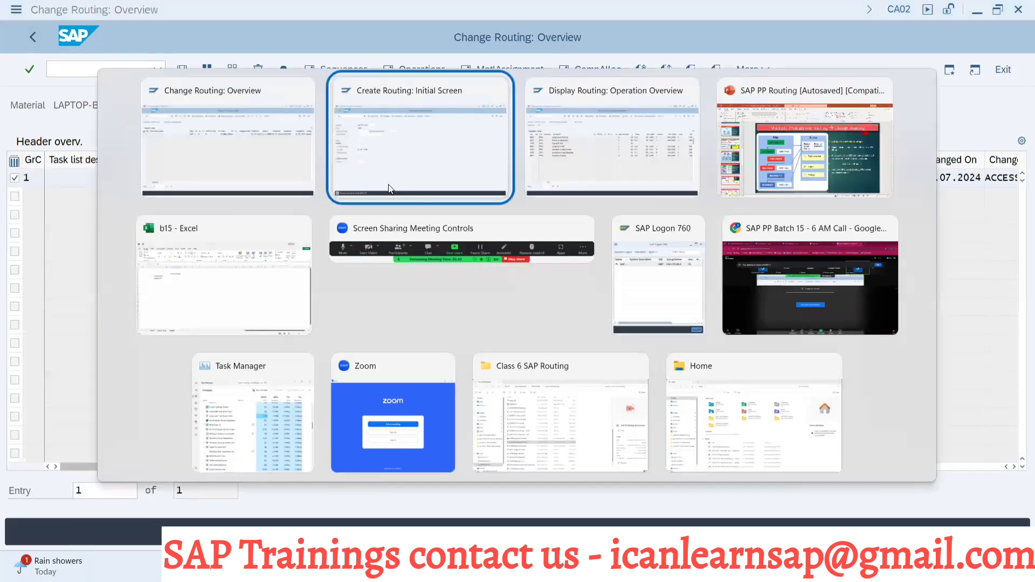
pyautogui.press('Tab')
pyautogui.press('Tab')
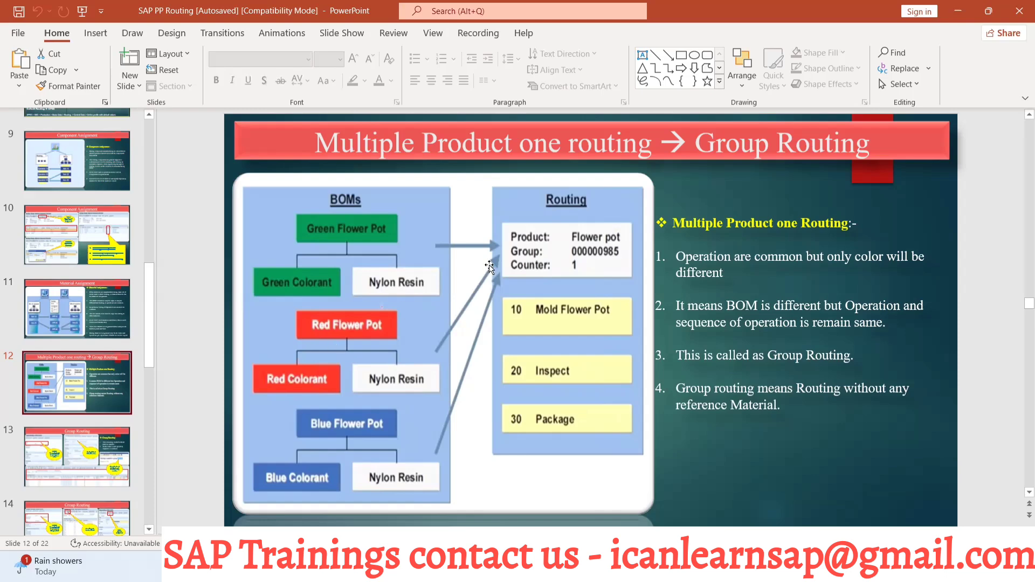
# Step: Display slide 15, One Product Multiple routing → Alternate Routing
pyautogui.click(149, 530)
pyautogui.scroll(-3, 113, 445)
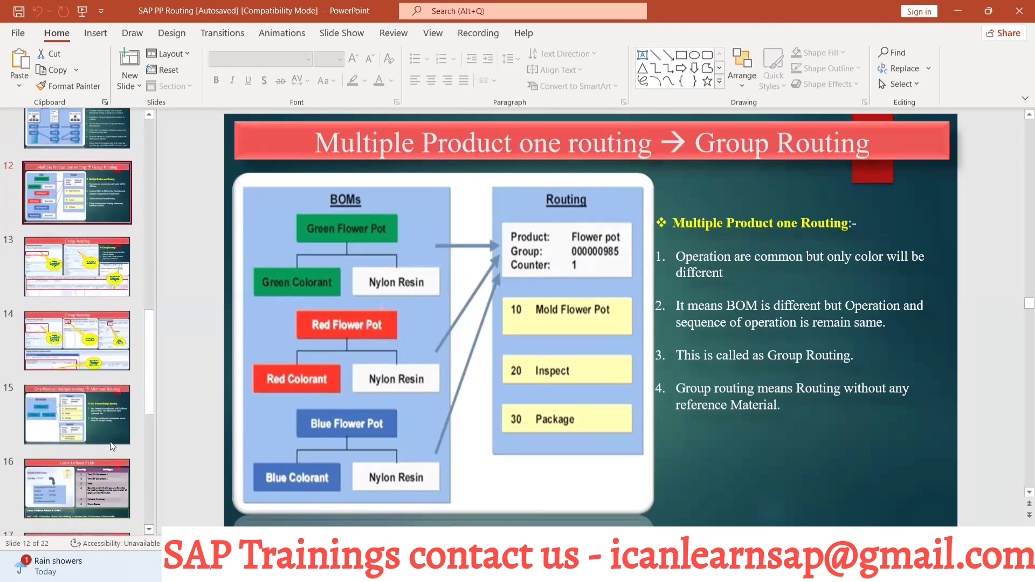
pyautogui.click(89, 411)
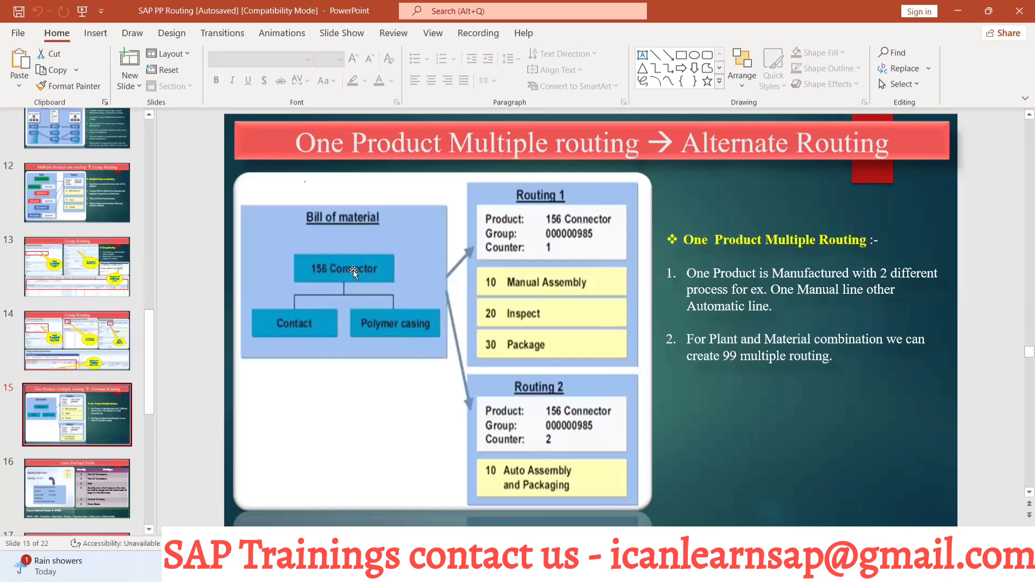